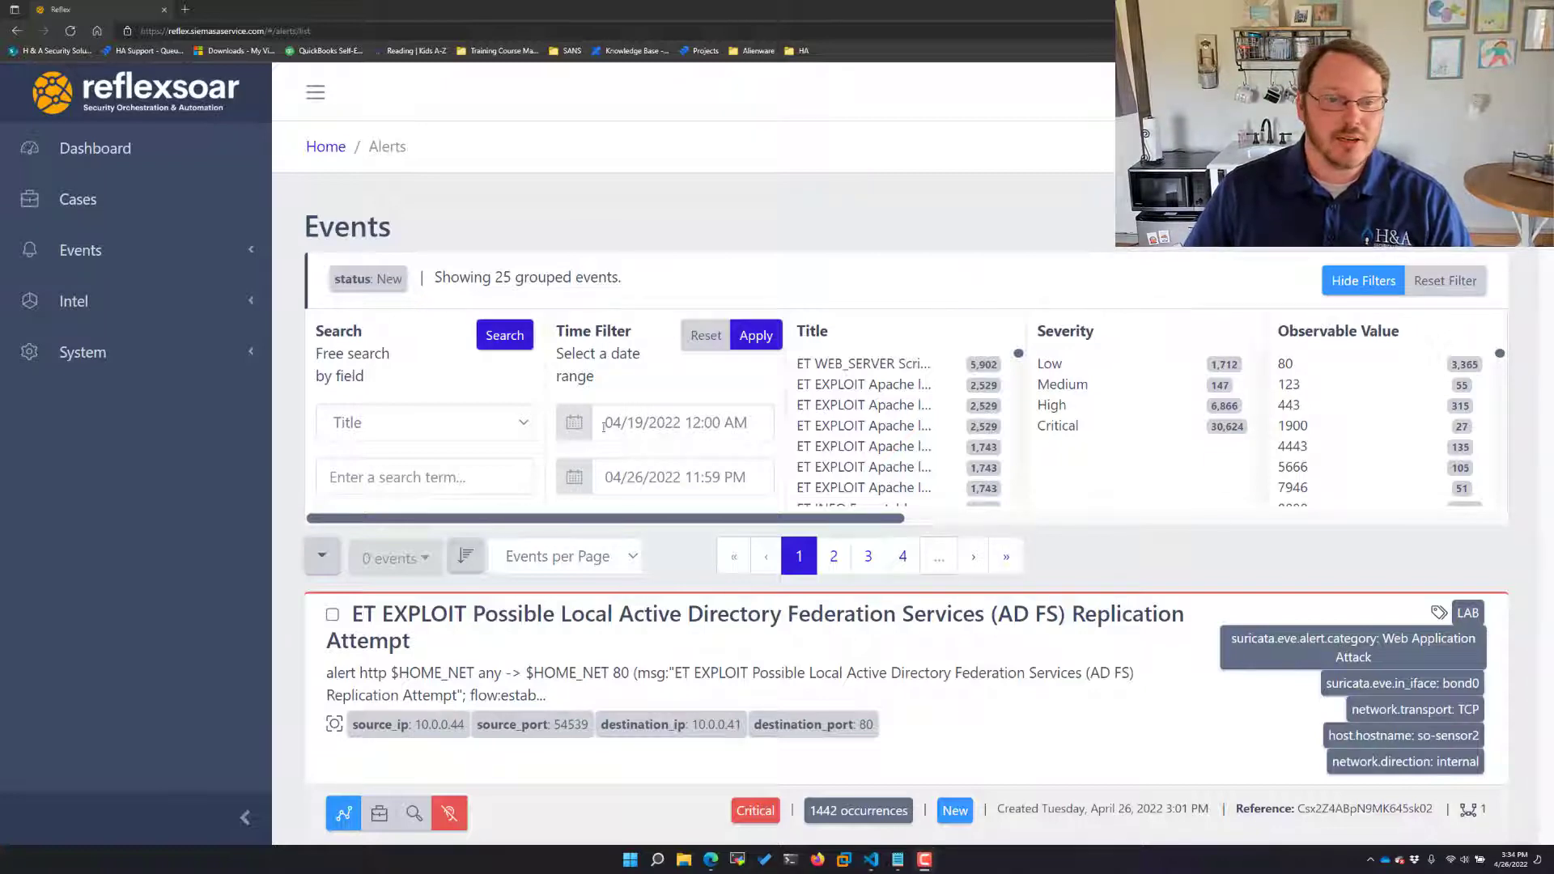
Review the field options for the free search and the calendar date range of the time filter
click(457, 423)
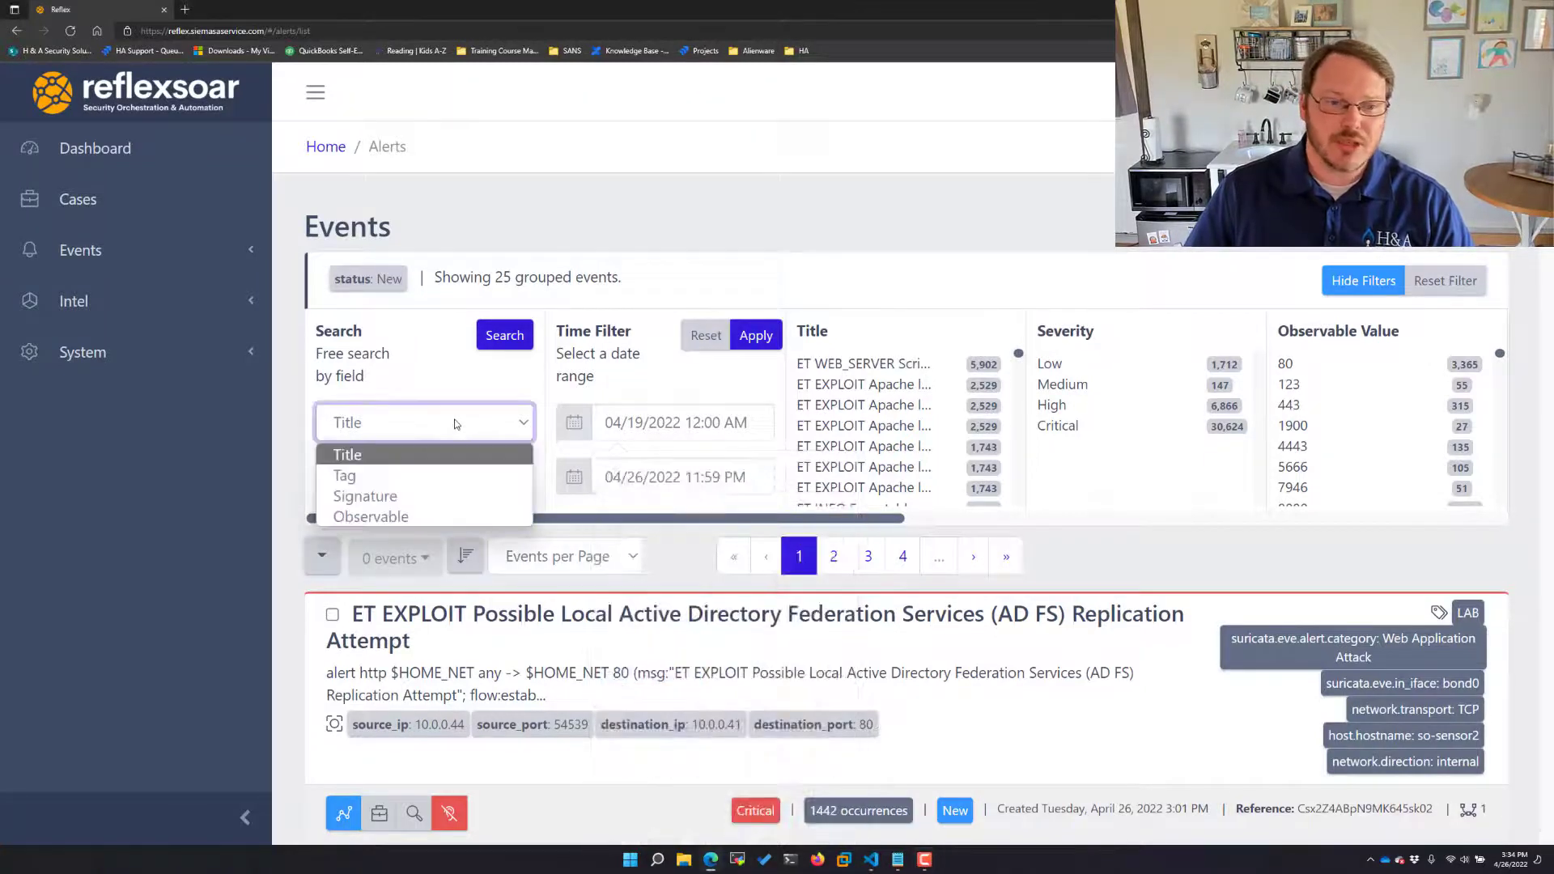
click(389, 374)
click(690, 422)
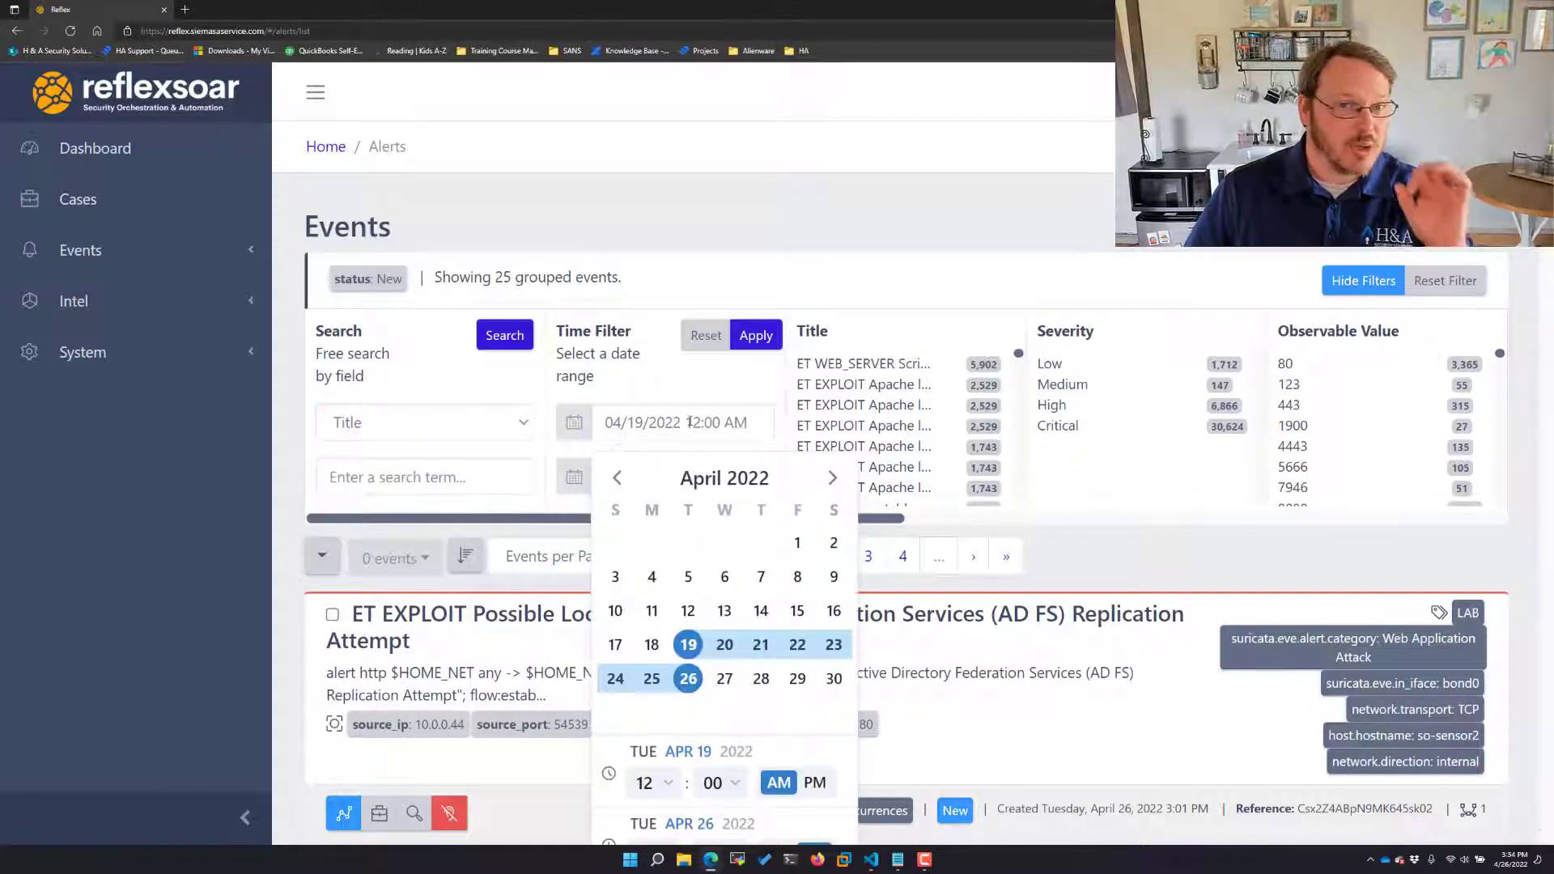
click(783, 284)
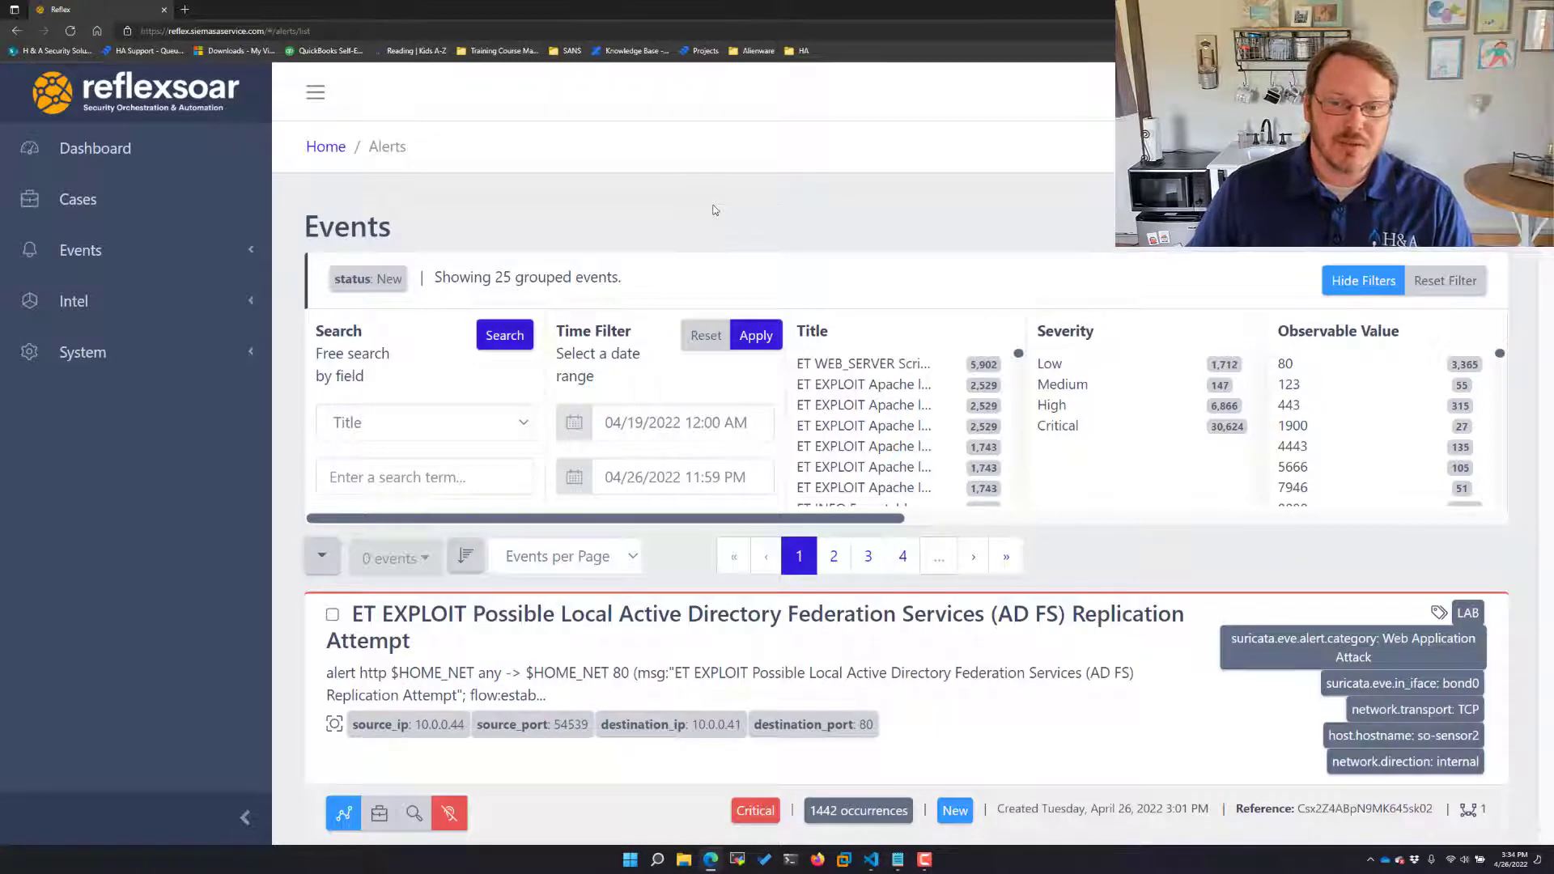
click(720, 432)
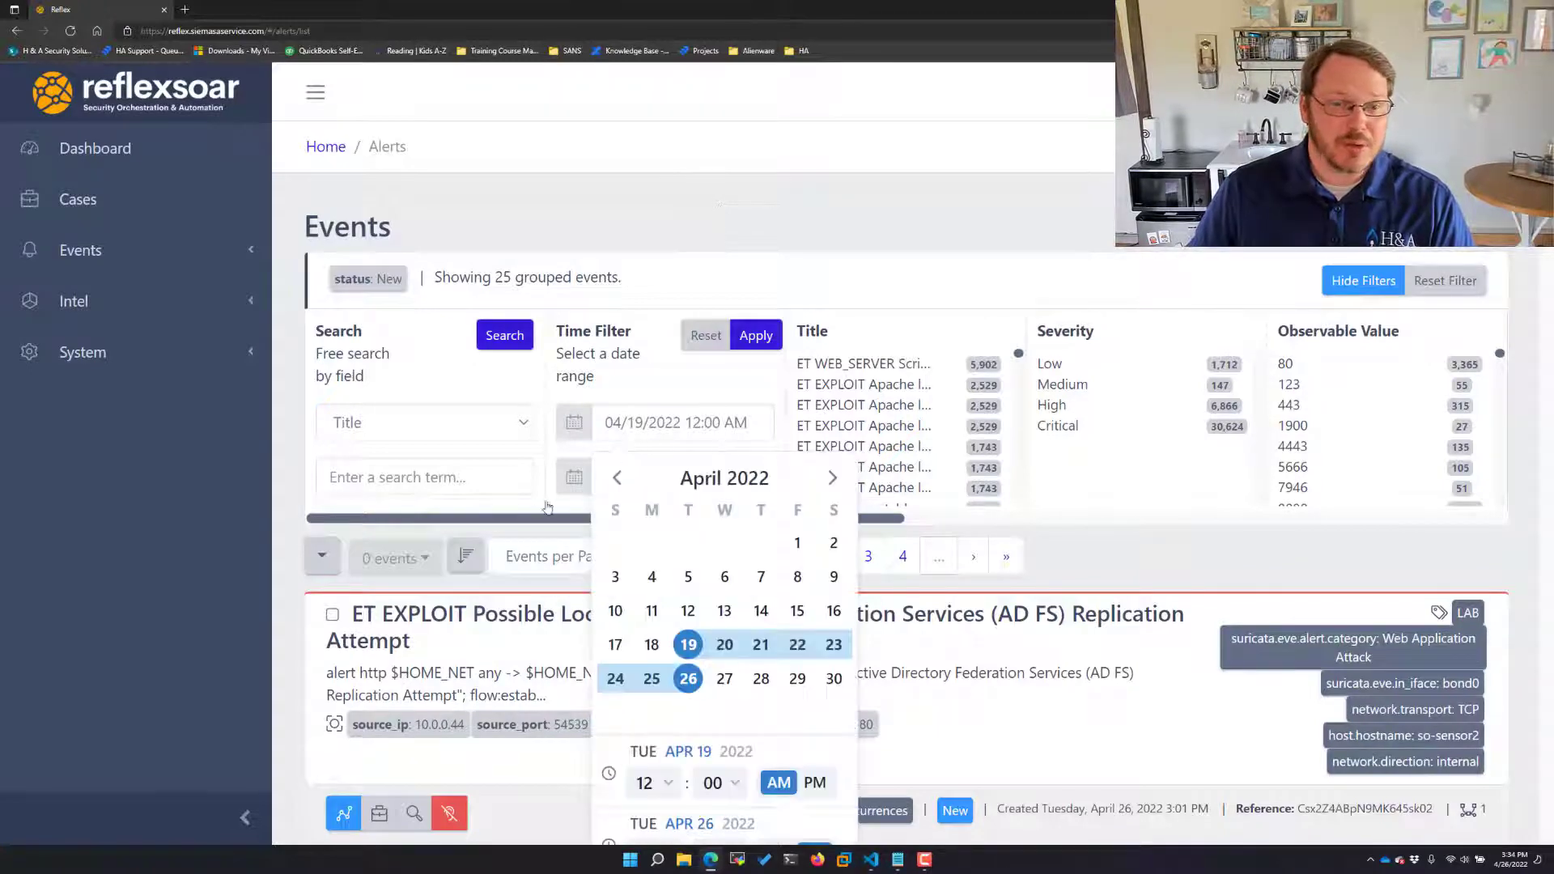
Examine the Severity filter and read through the values in the Observable Value filter list
drag(895, 520, 1113, 506)
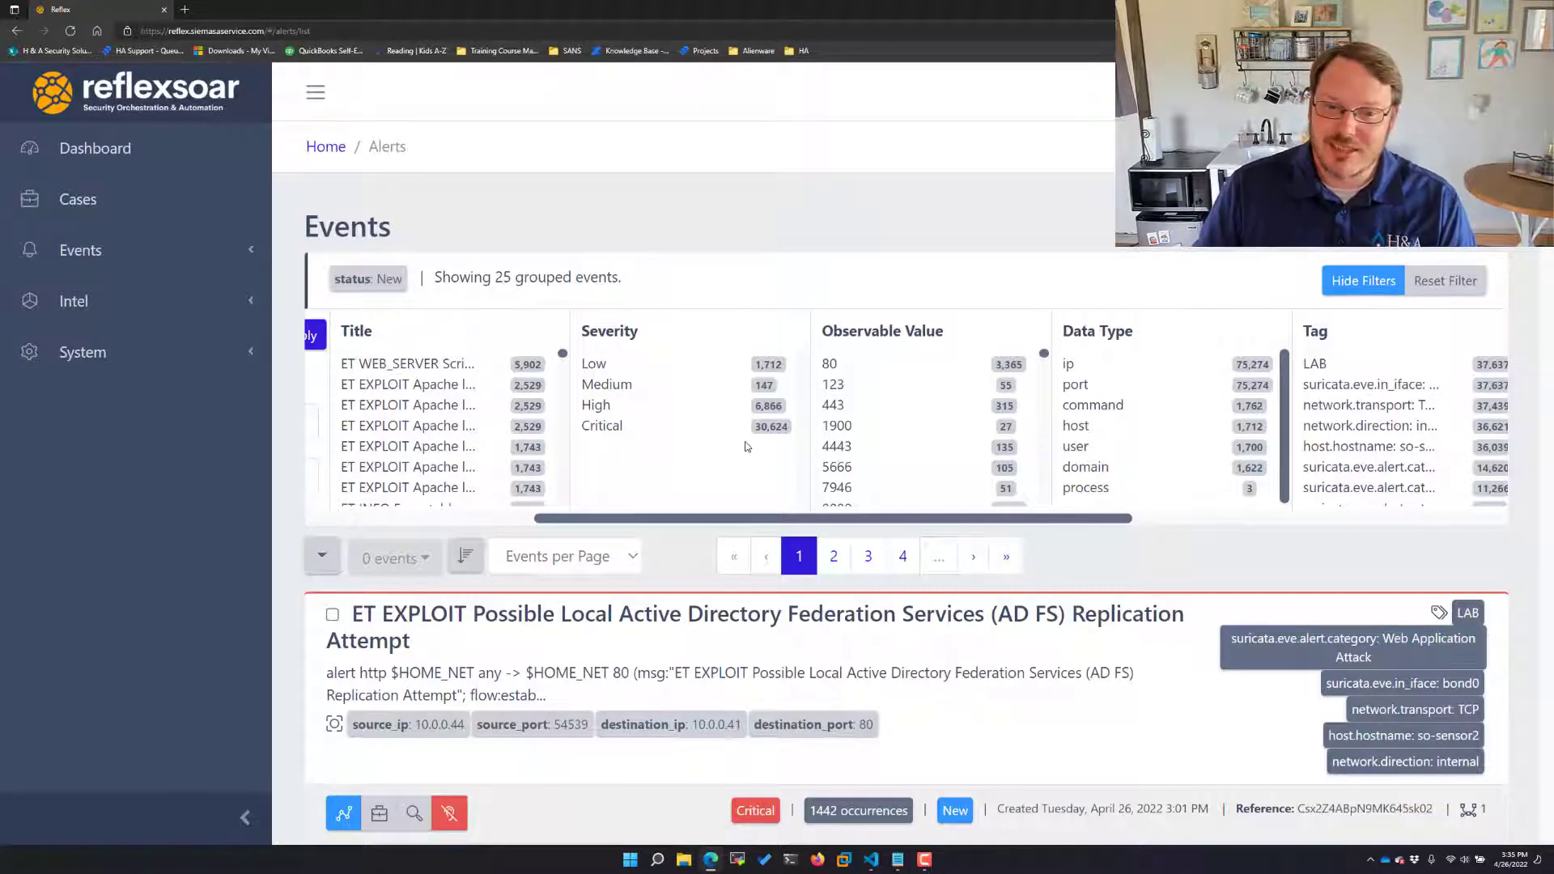
double_click(782, 427)
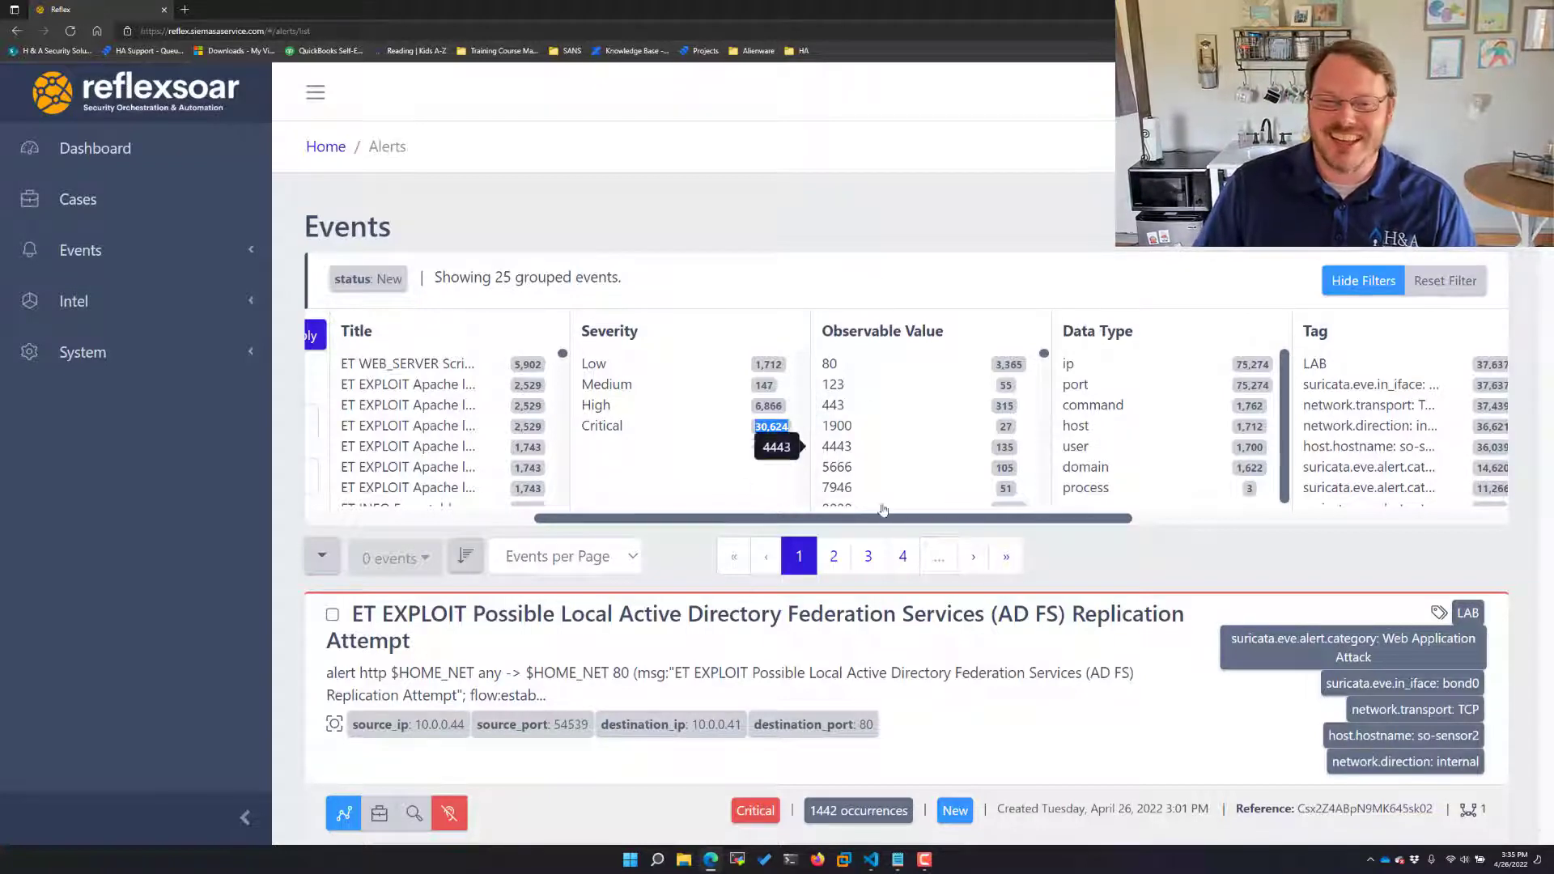
drag(884, 519, 981, 536)
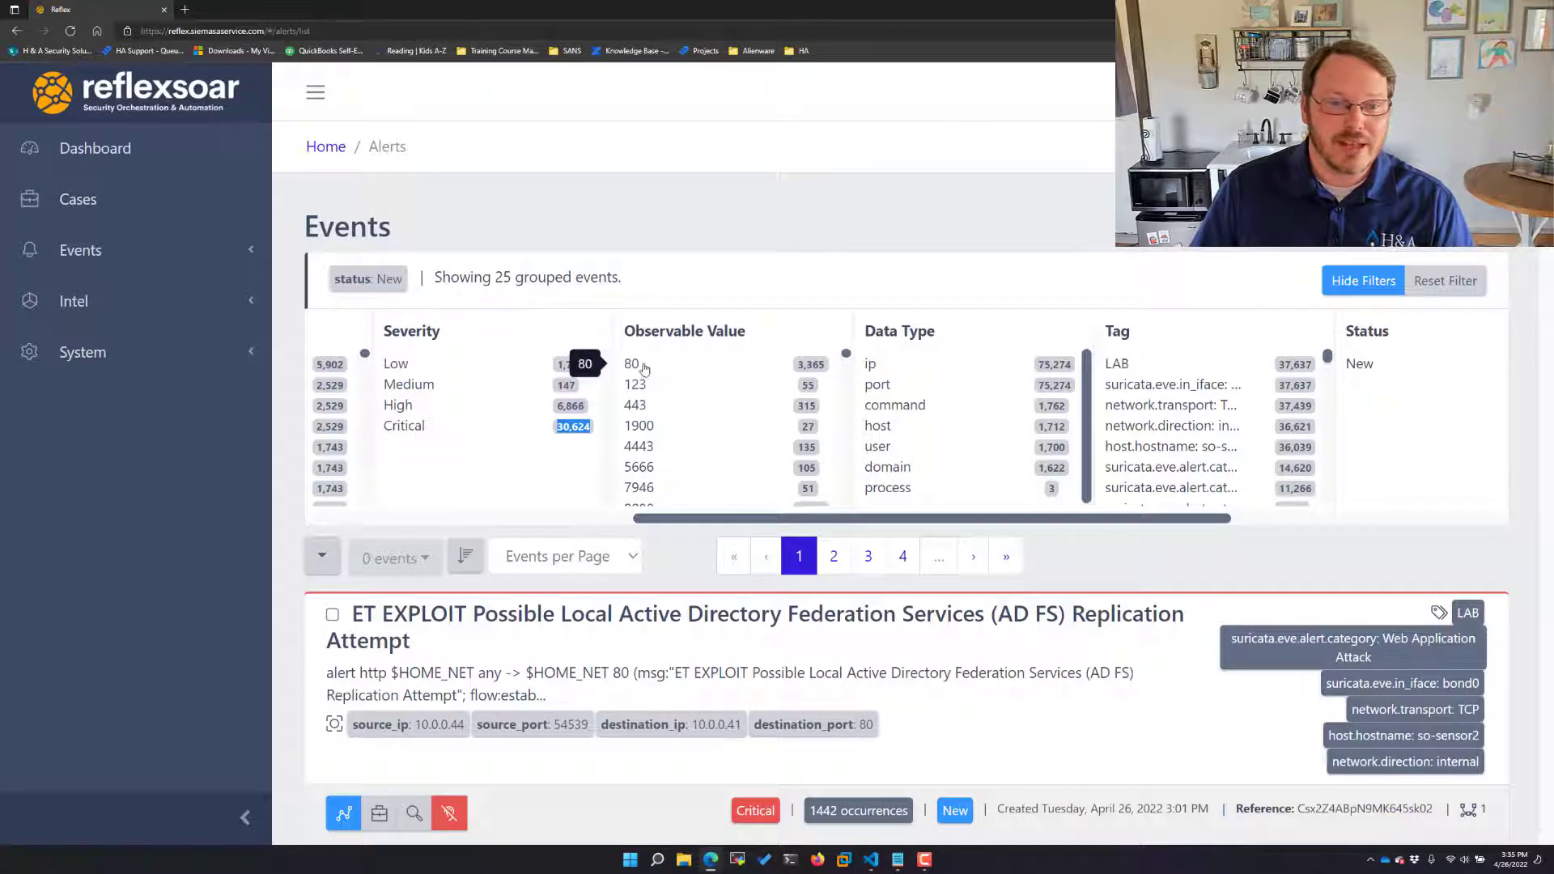
scroll(645, 421, down, 5)
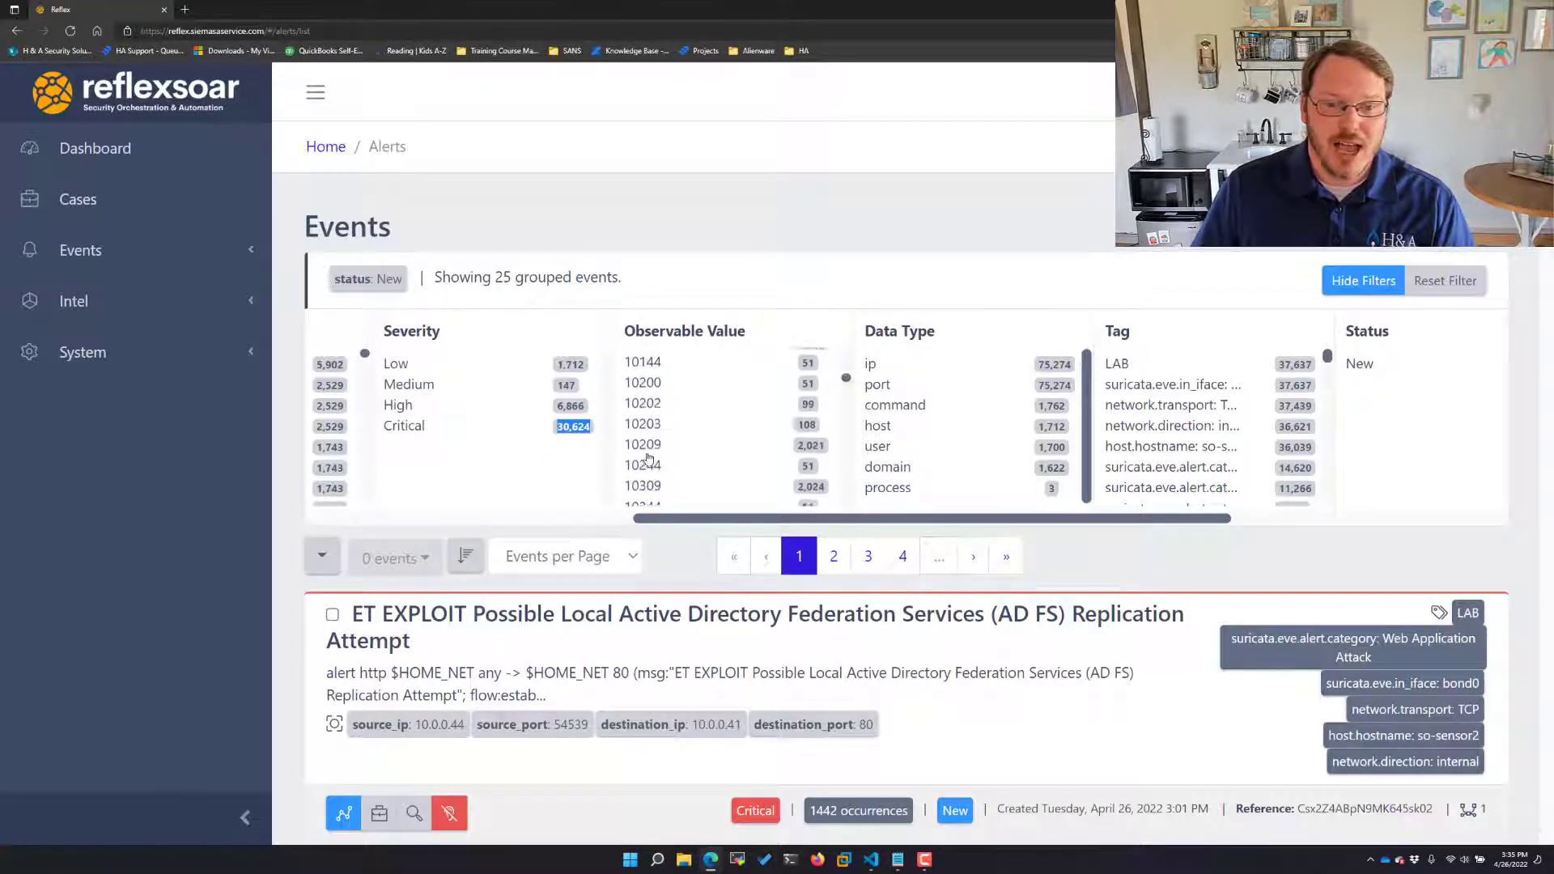
scroll(648, 458, down, 8)
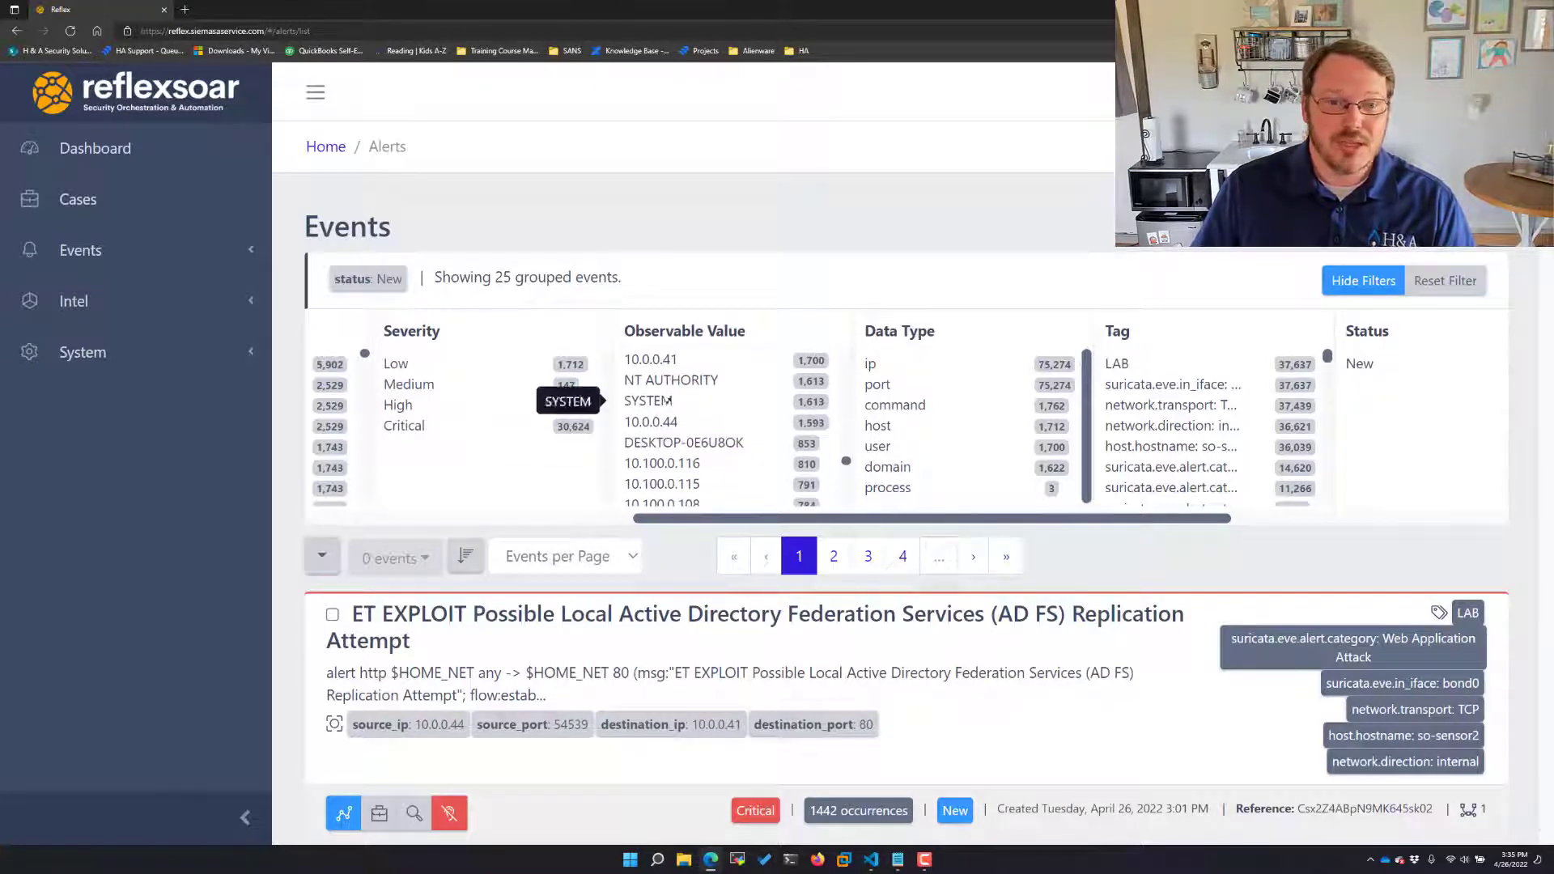
scroll(696, 421, down, 6)
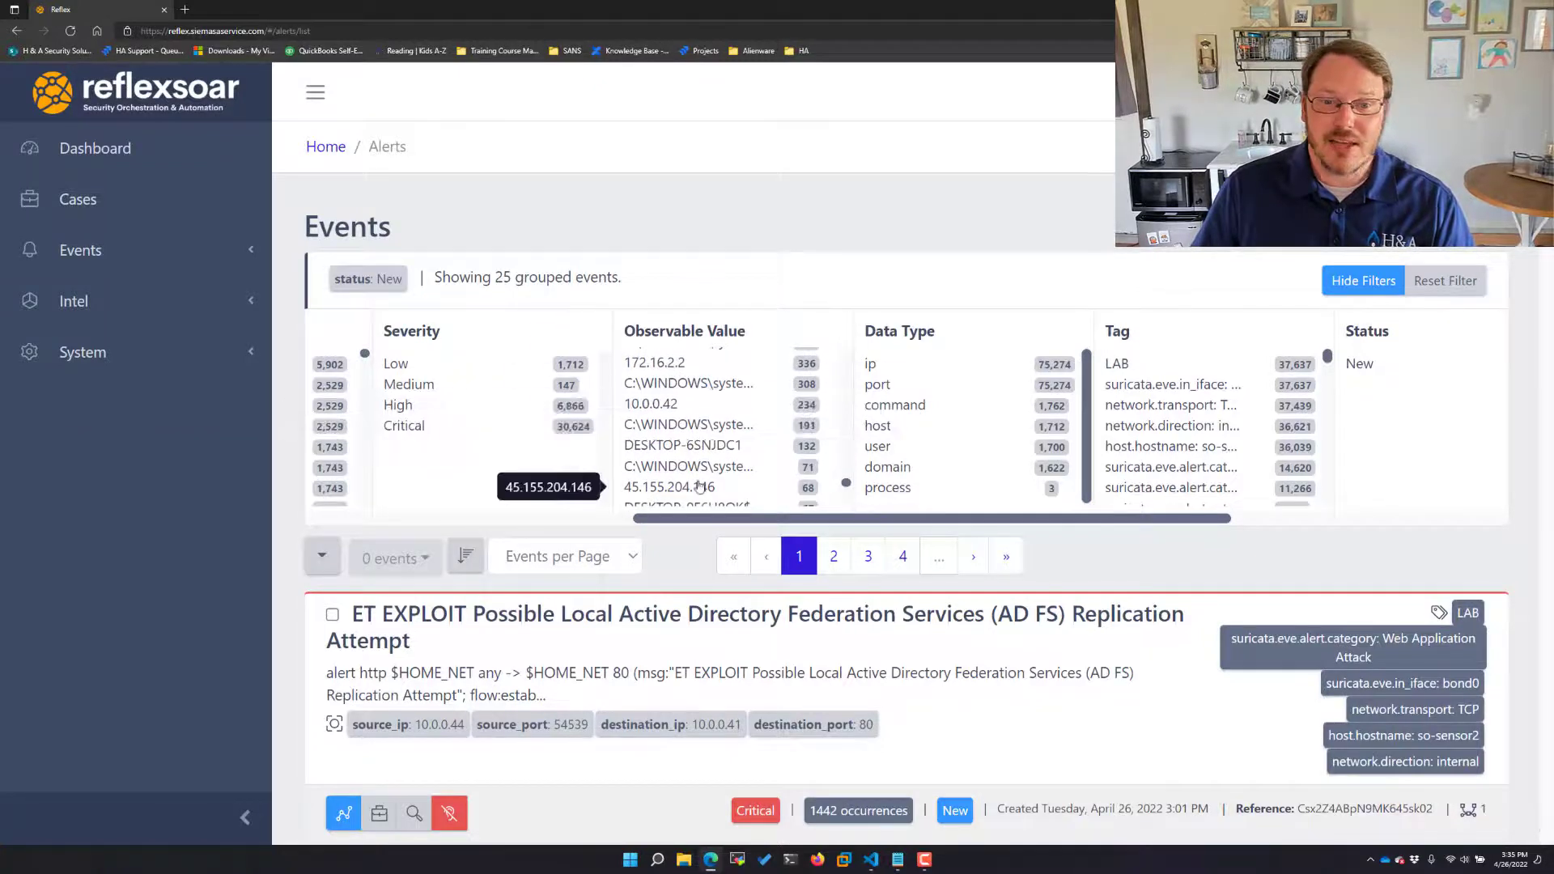
scroll(700, 482, down, 1)
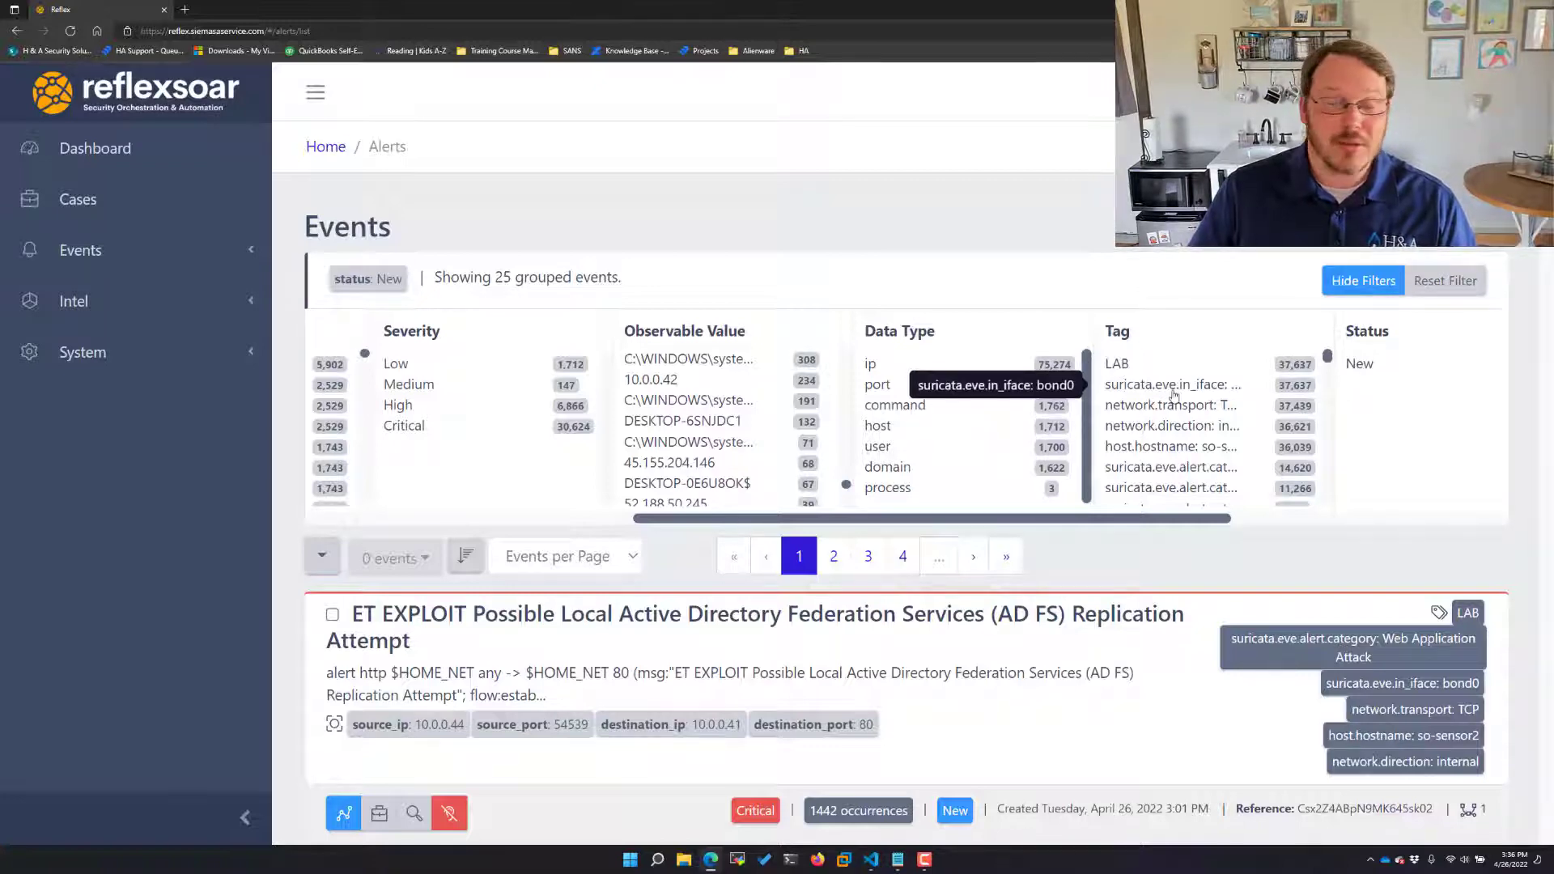
Examine the Tag, Status, Source and Signature filters and return to the search and time filters
scroll(1173, 394, down, 5)
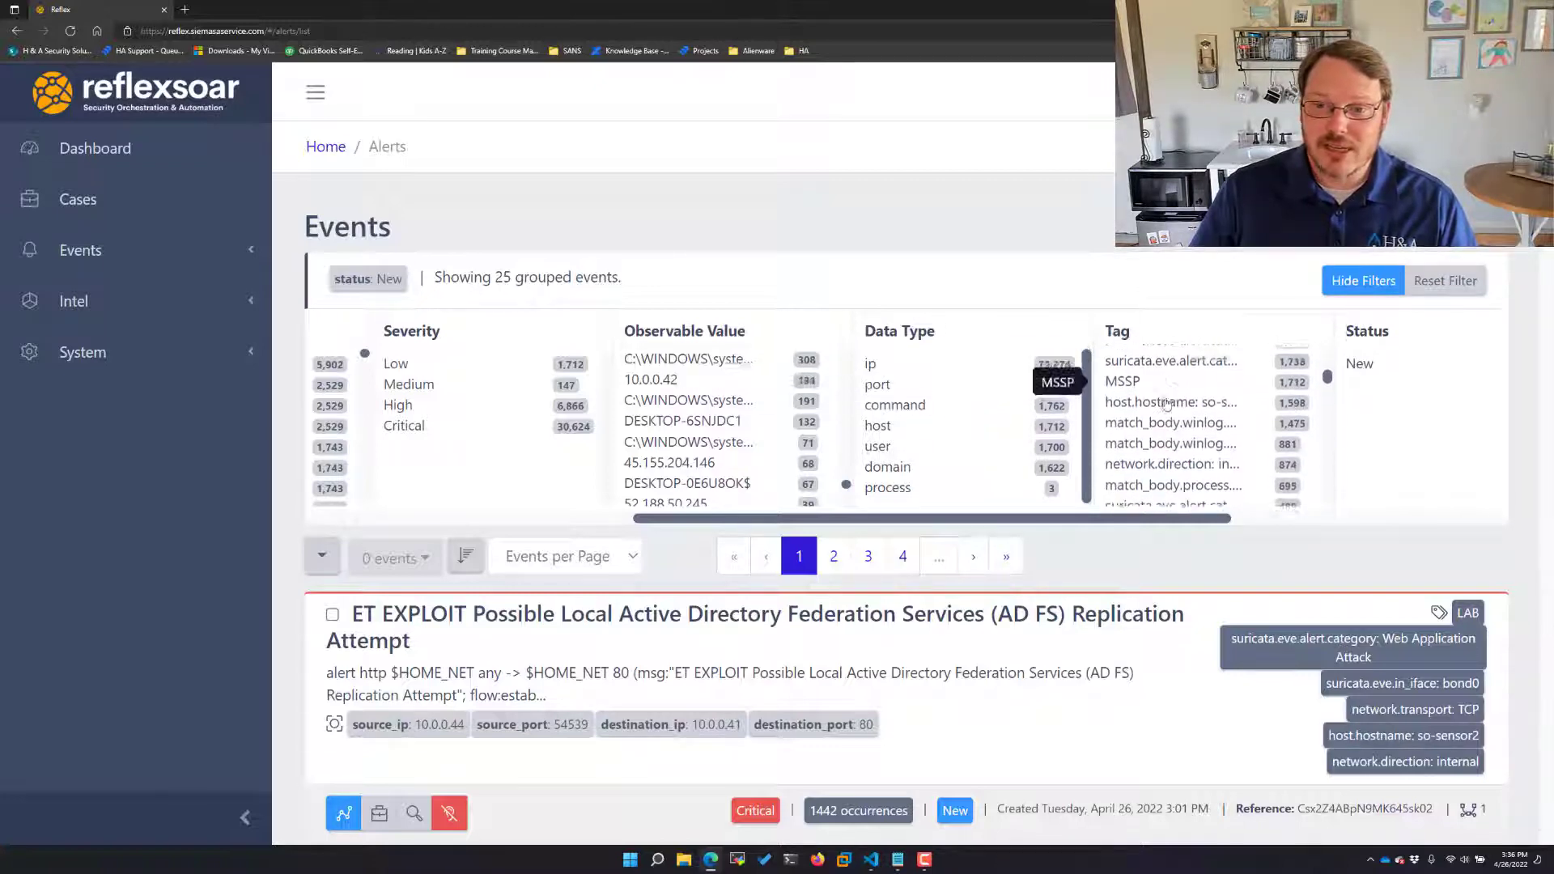
scroll(1162, 404, down, 4)
scroll(1162, 405, up, 4)
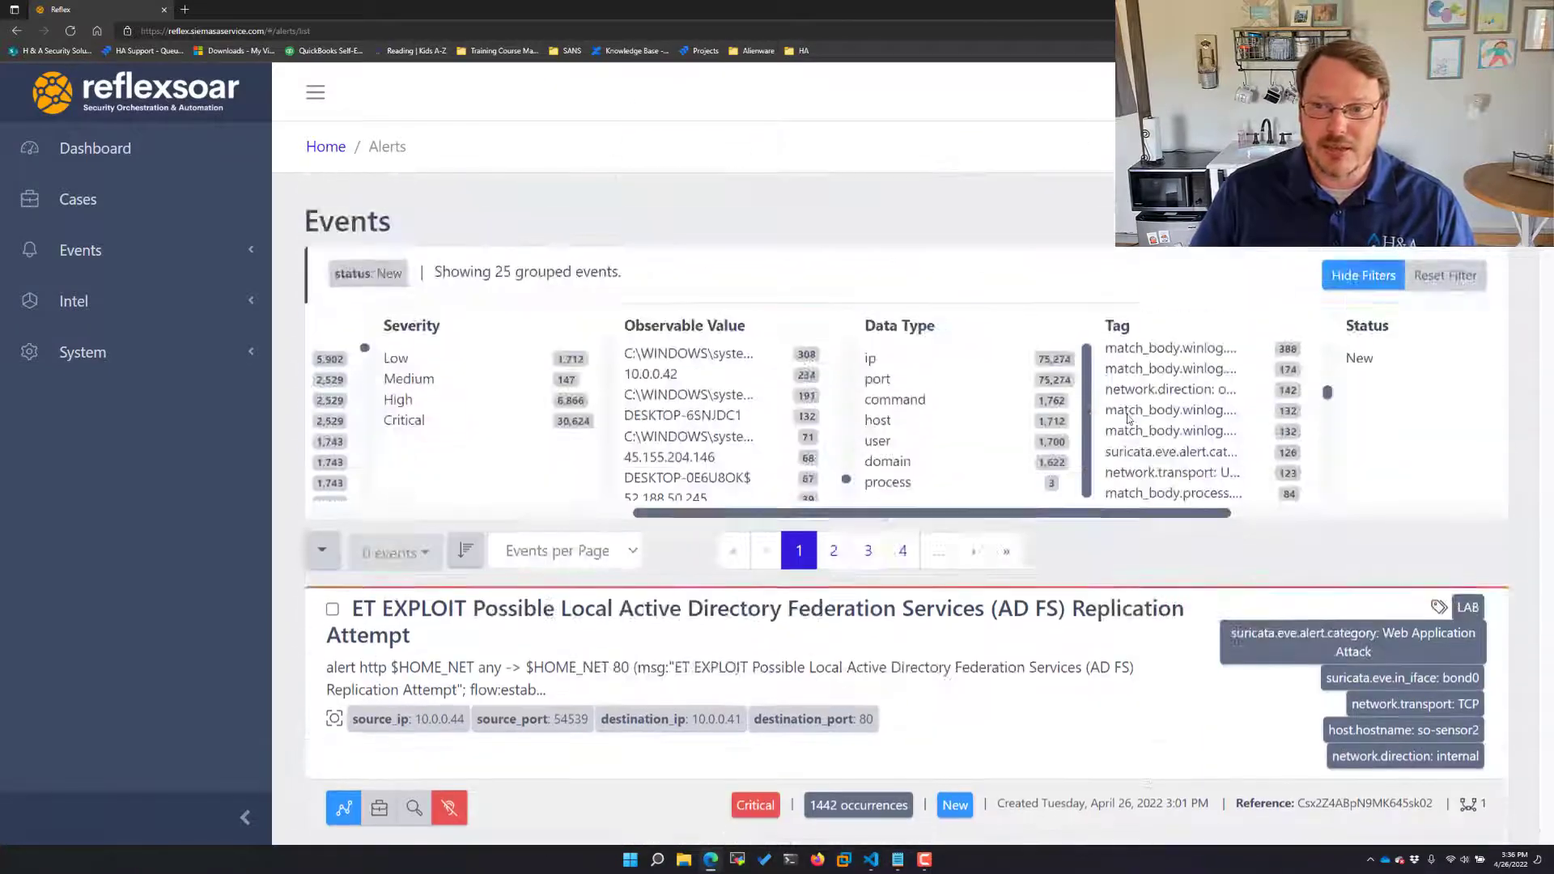
drag(1135, 520, 1306, 530)
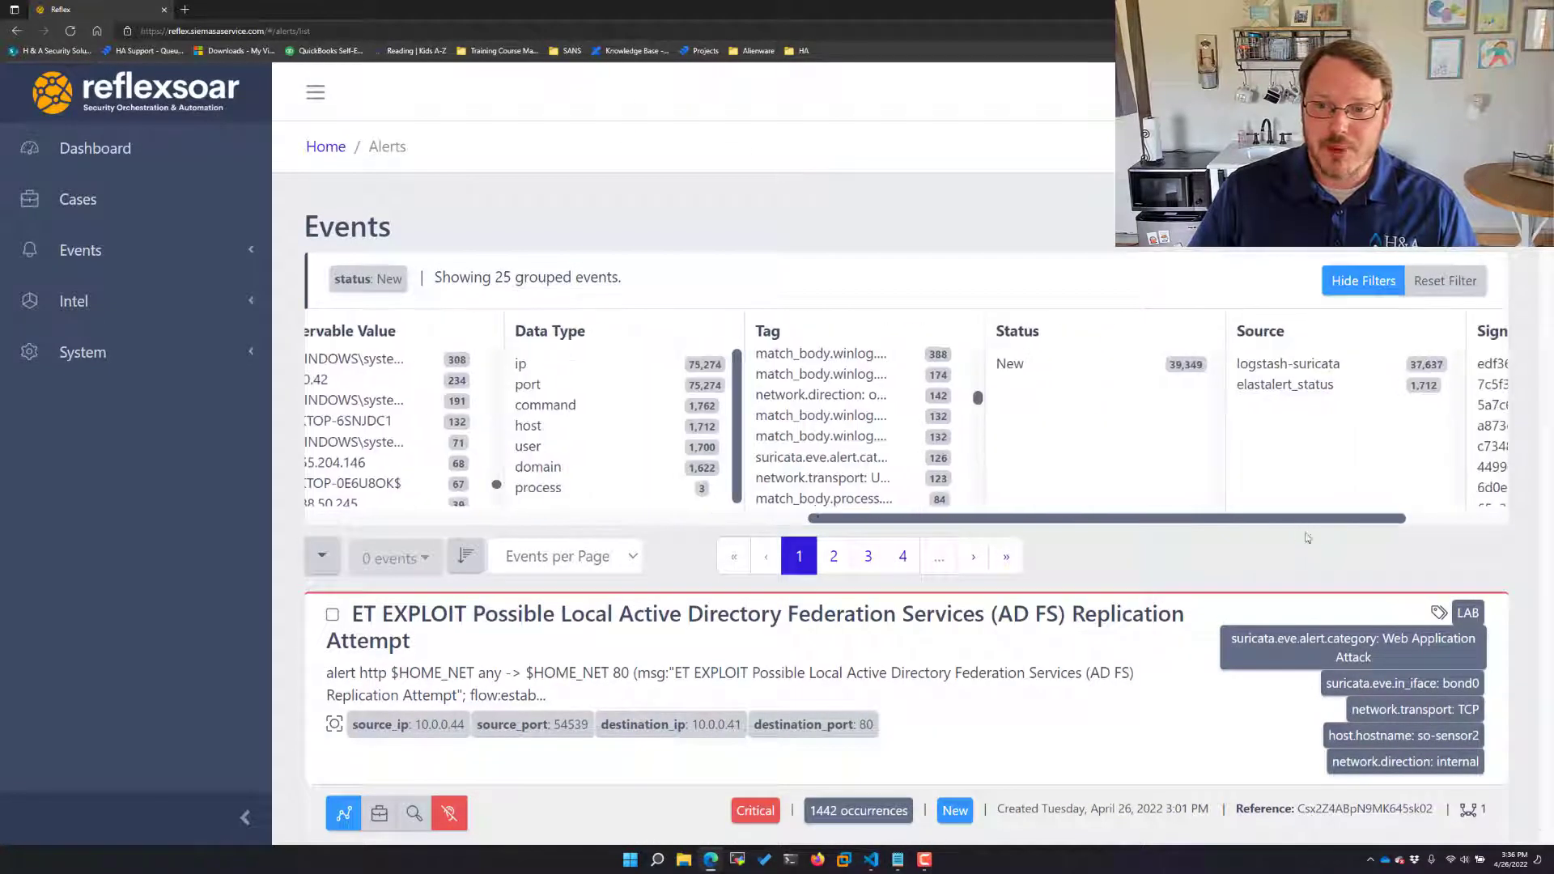
scroll(1023, 388, right, 3)
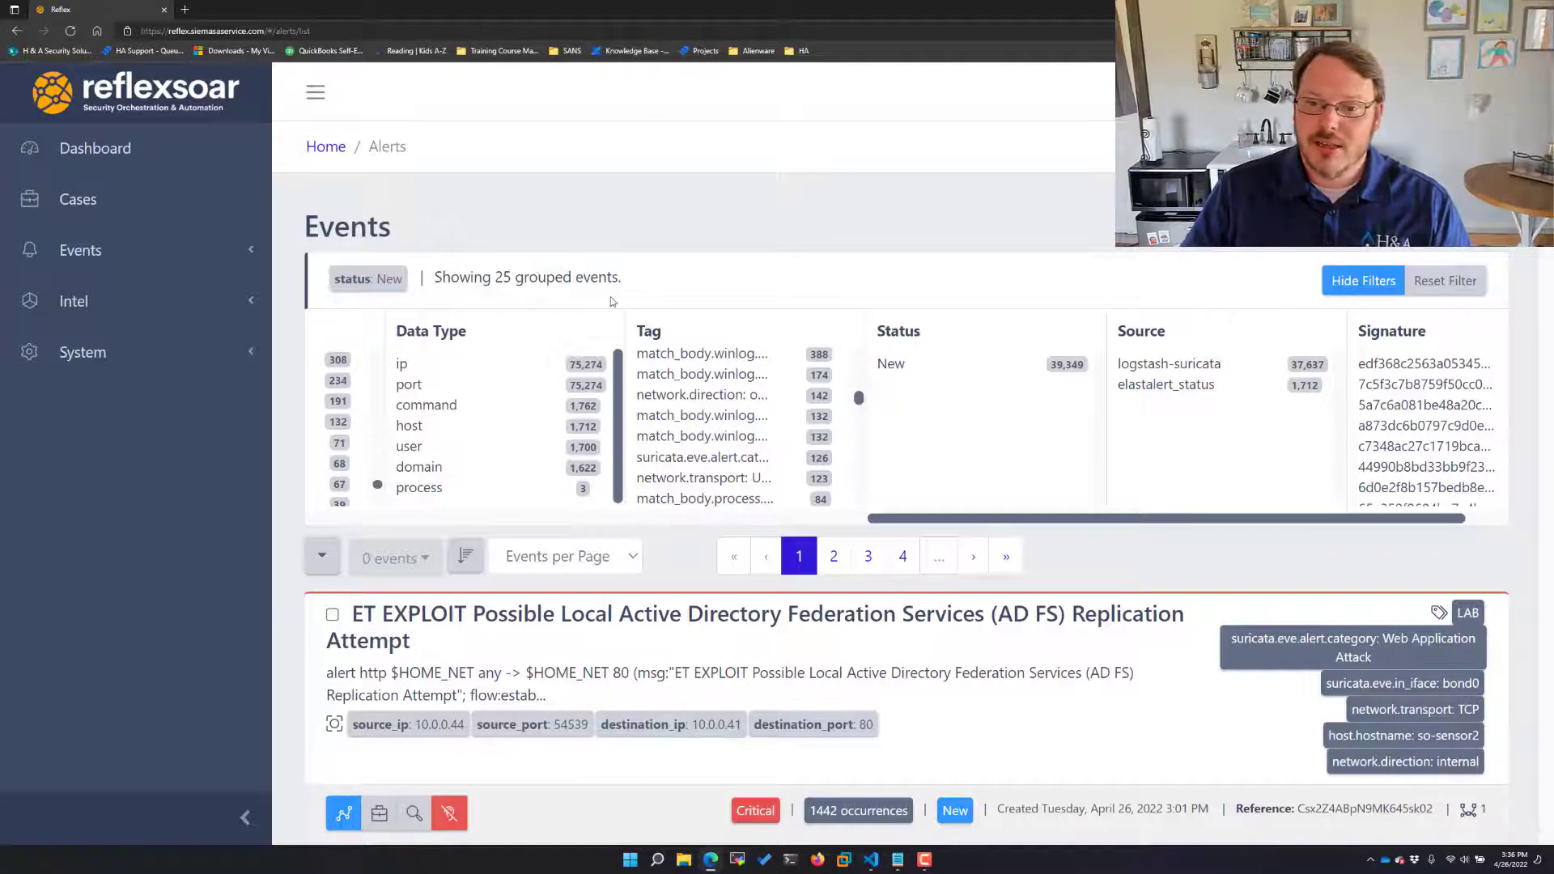
drag(1153, 522, 1247, 532)
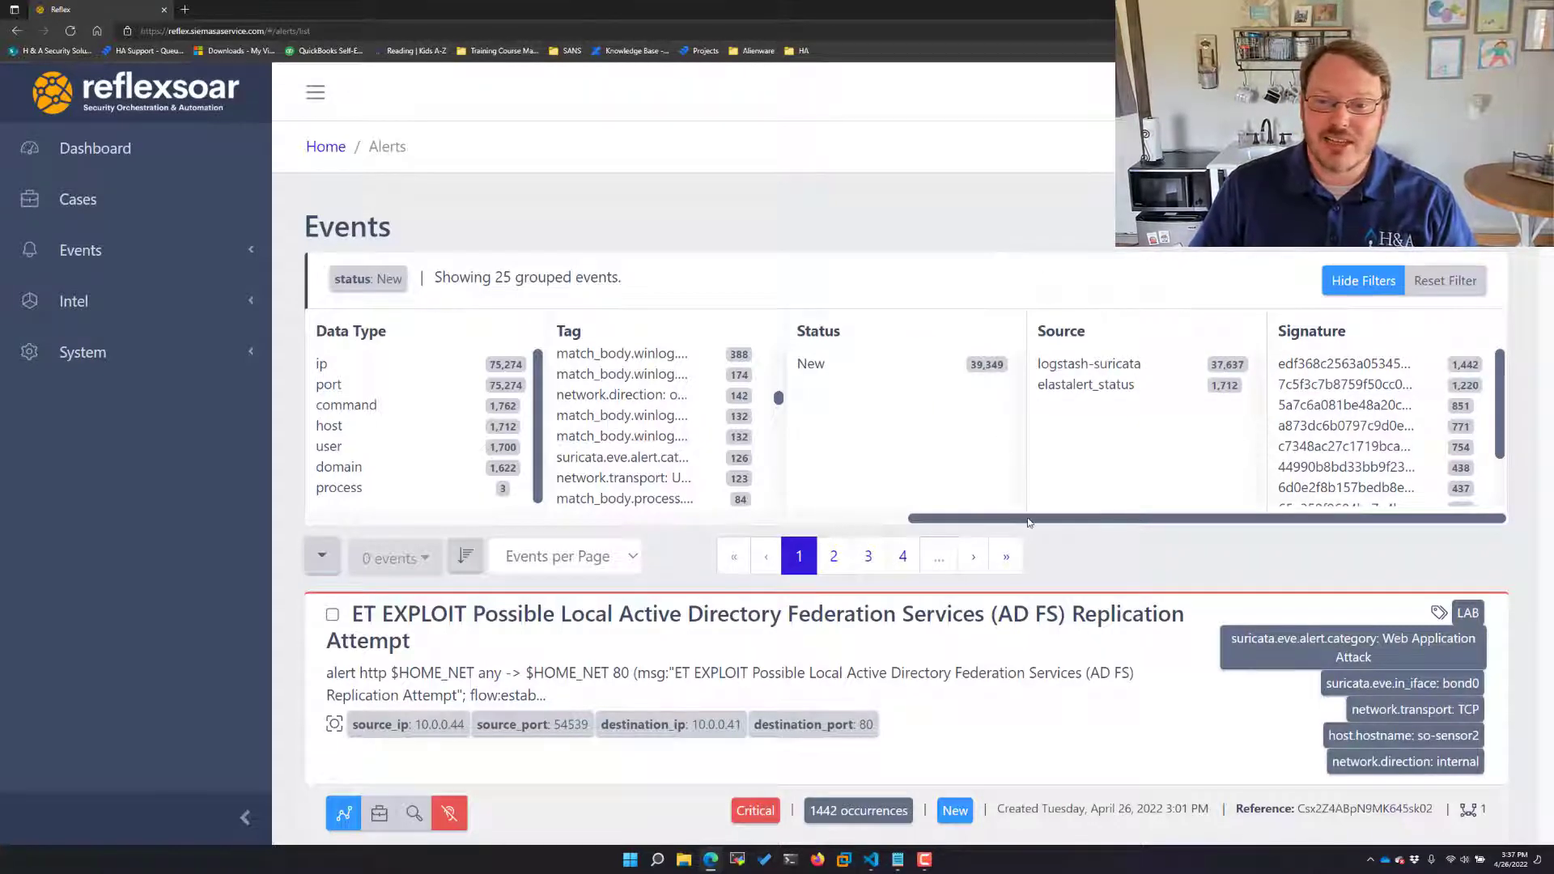
drag(1051, 517, 368, 488)
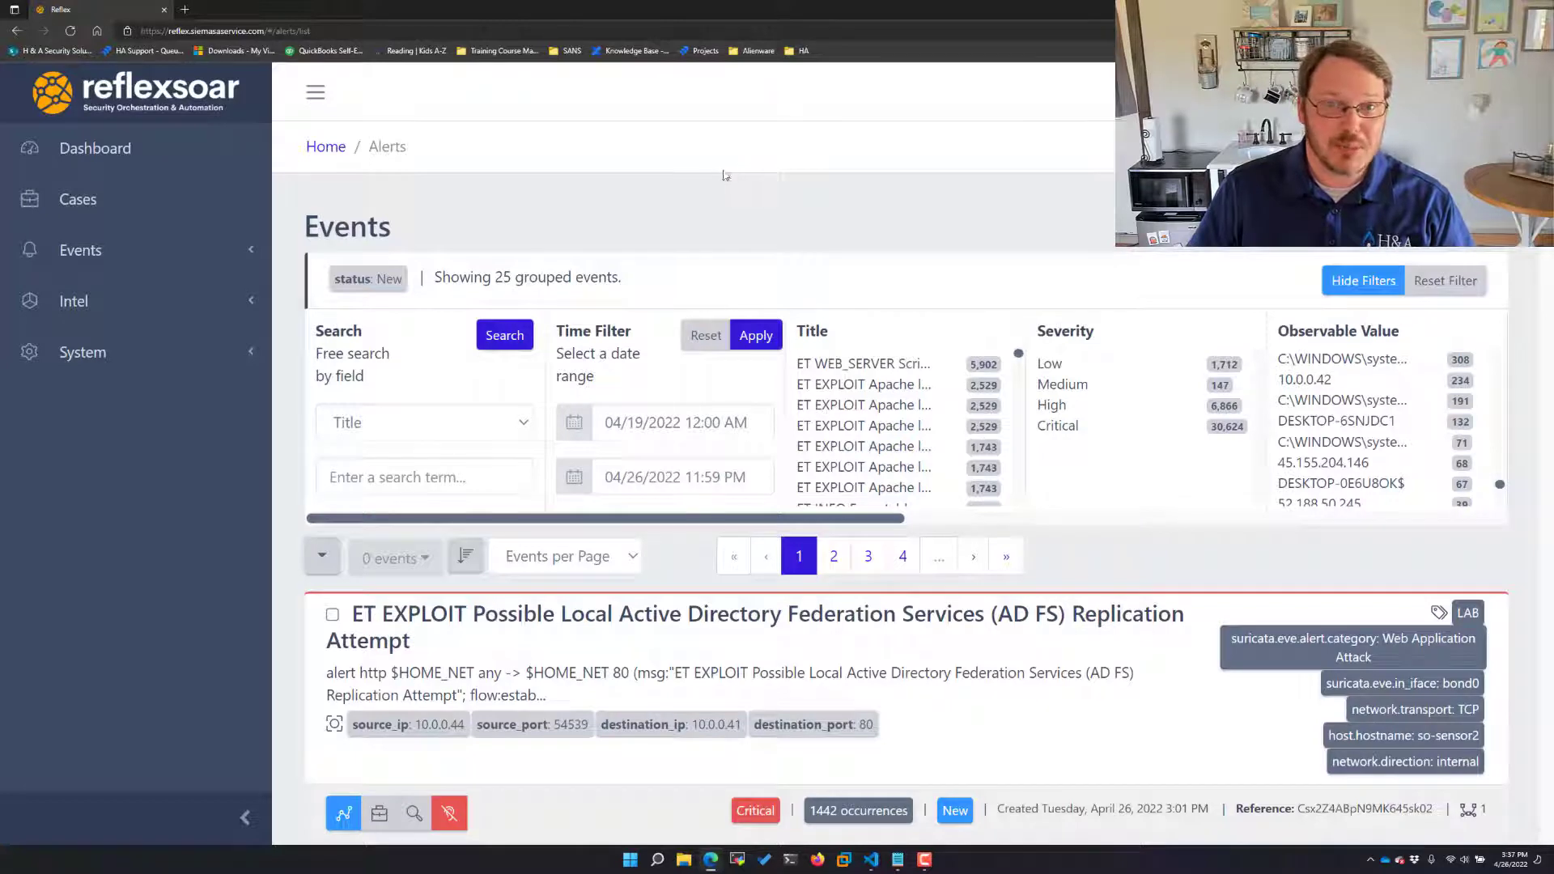
Filter the events by the title of the AD FS Replication Attempt alert and review the matching observable values
click(785, 618)
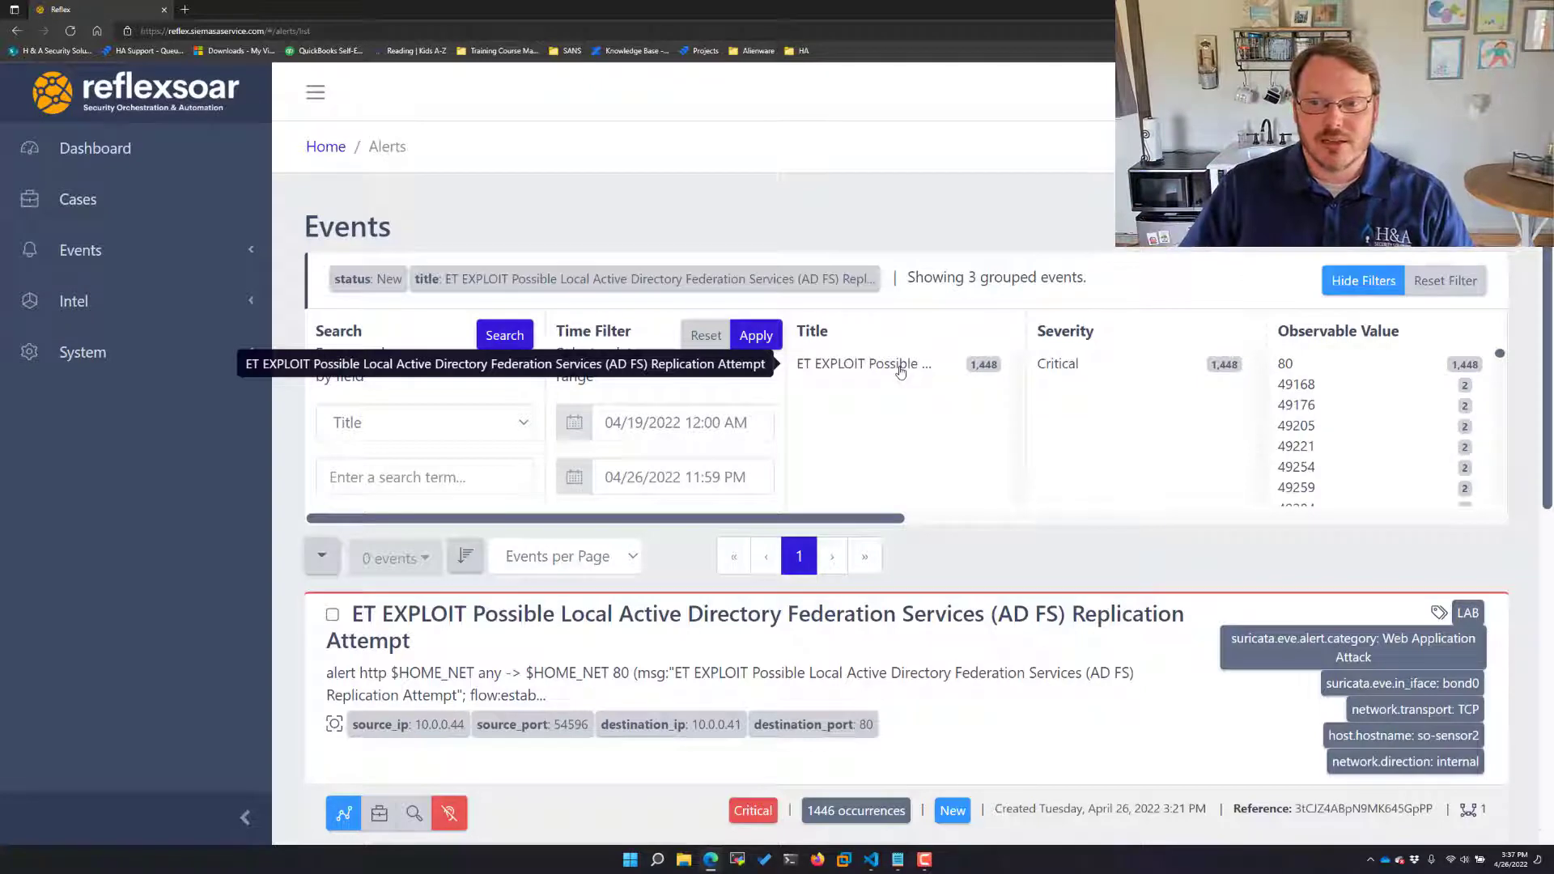
scroll(1341, 403, down, 10)
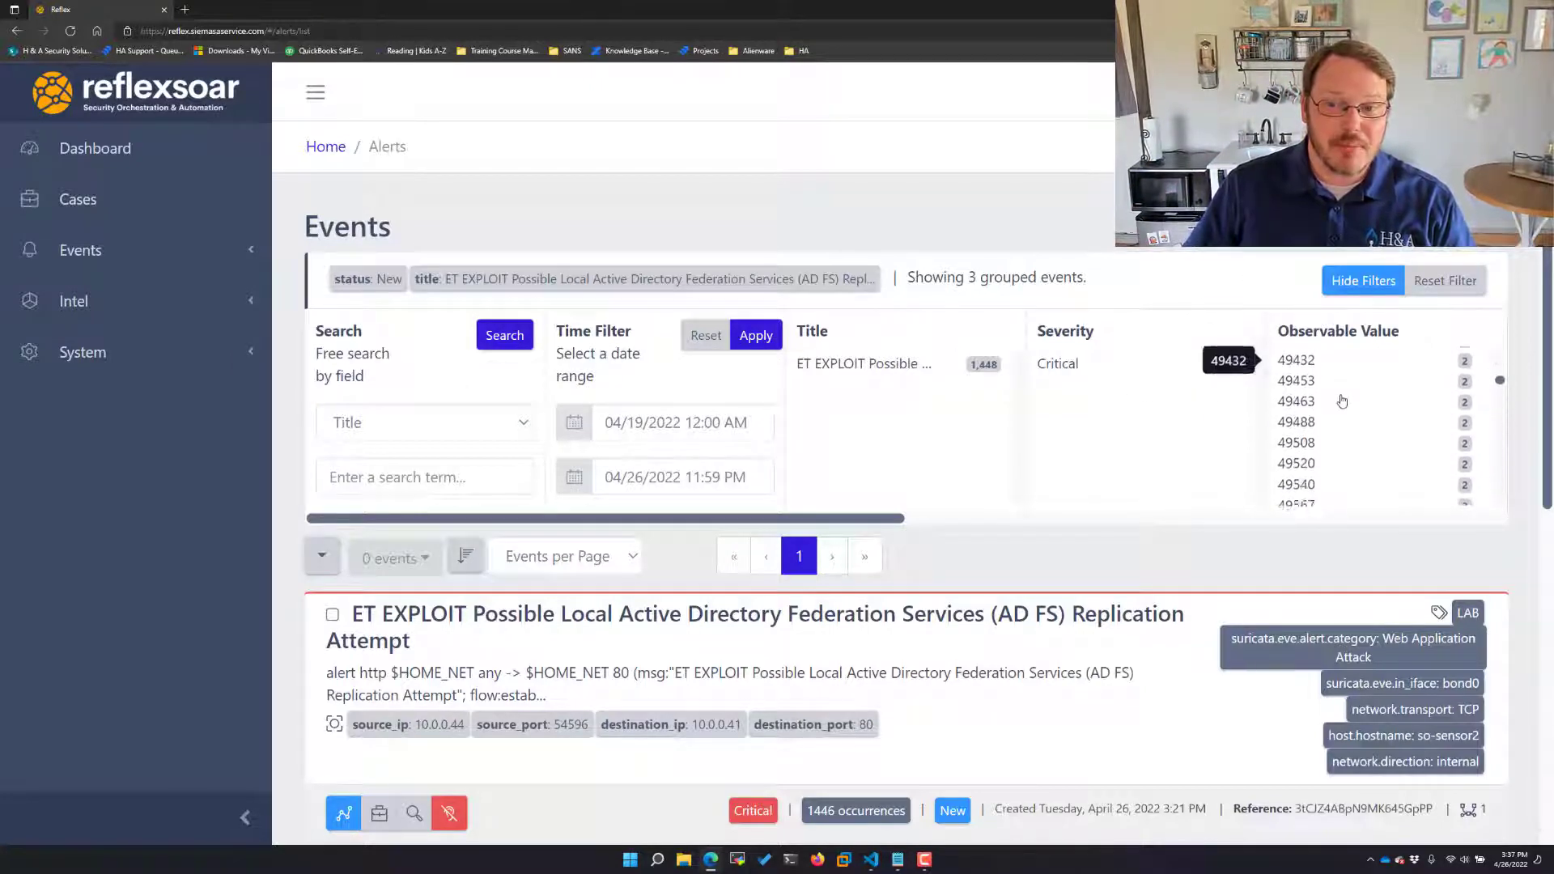
scroll(1335, 405, down, 5)
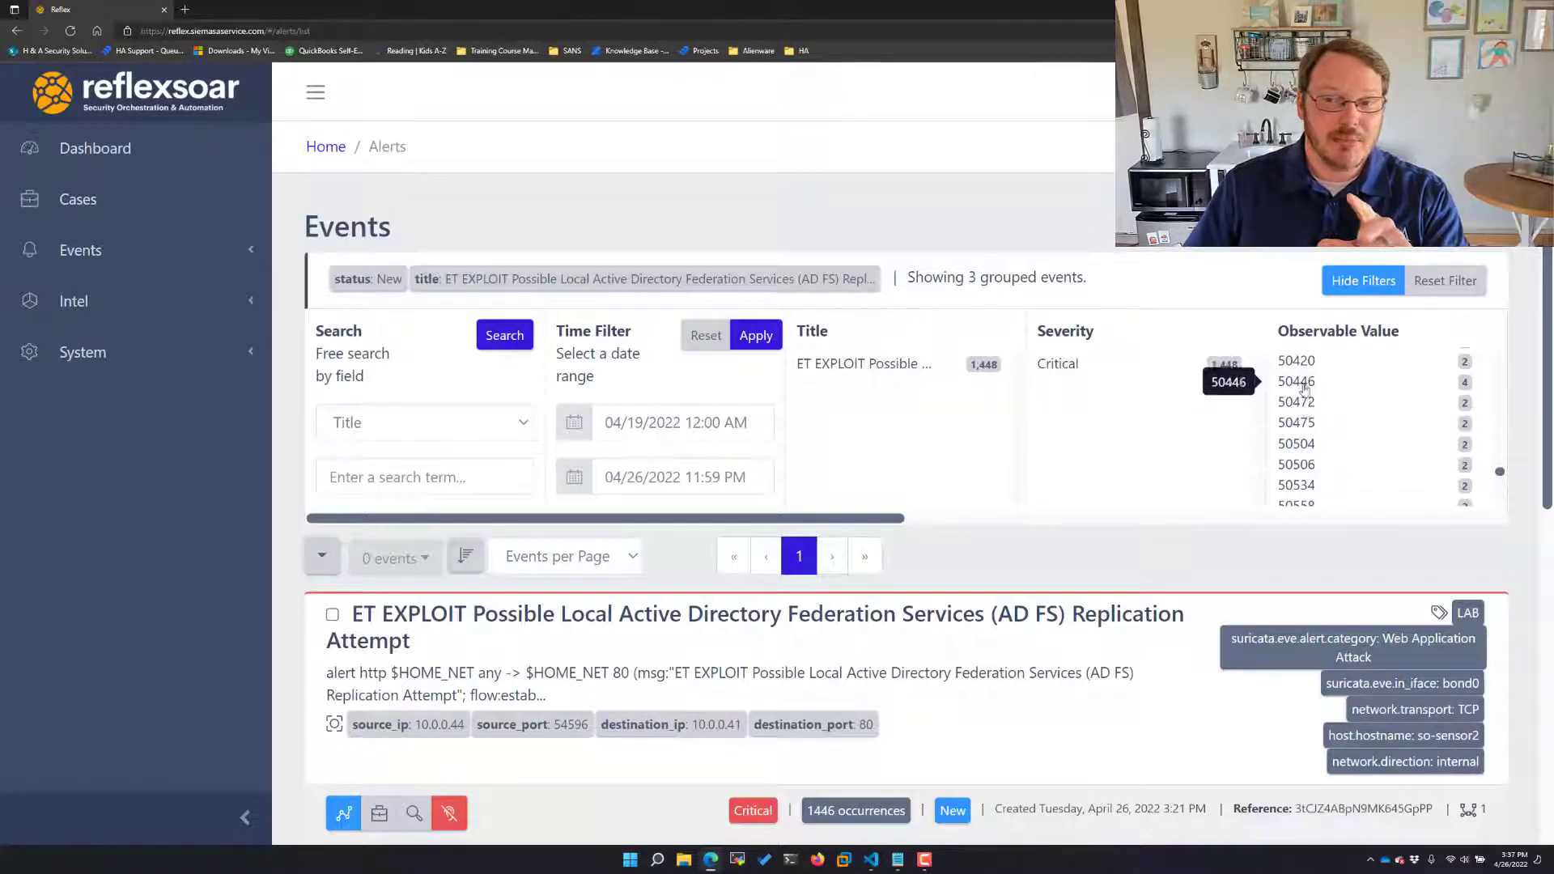
scroll(1315, 392, up, 1)
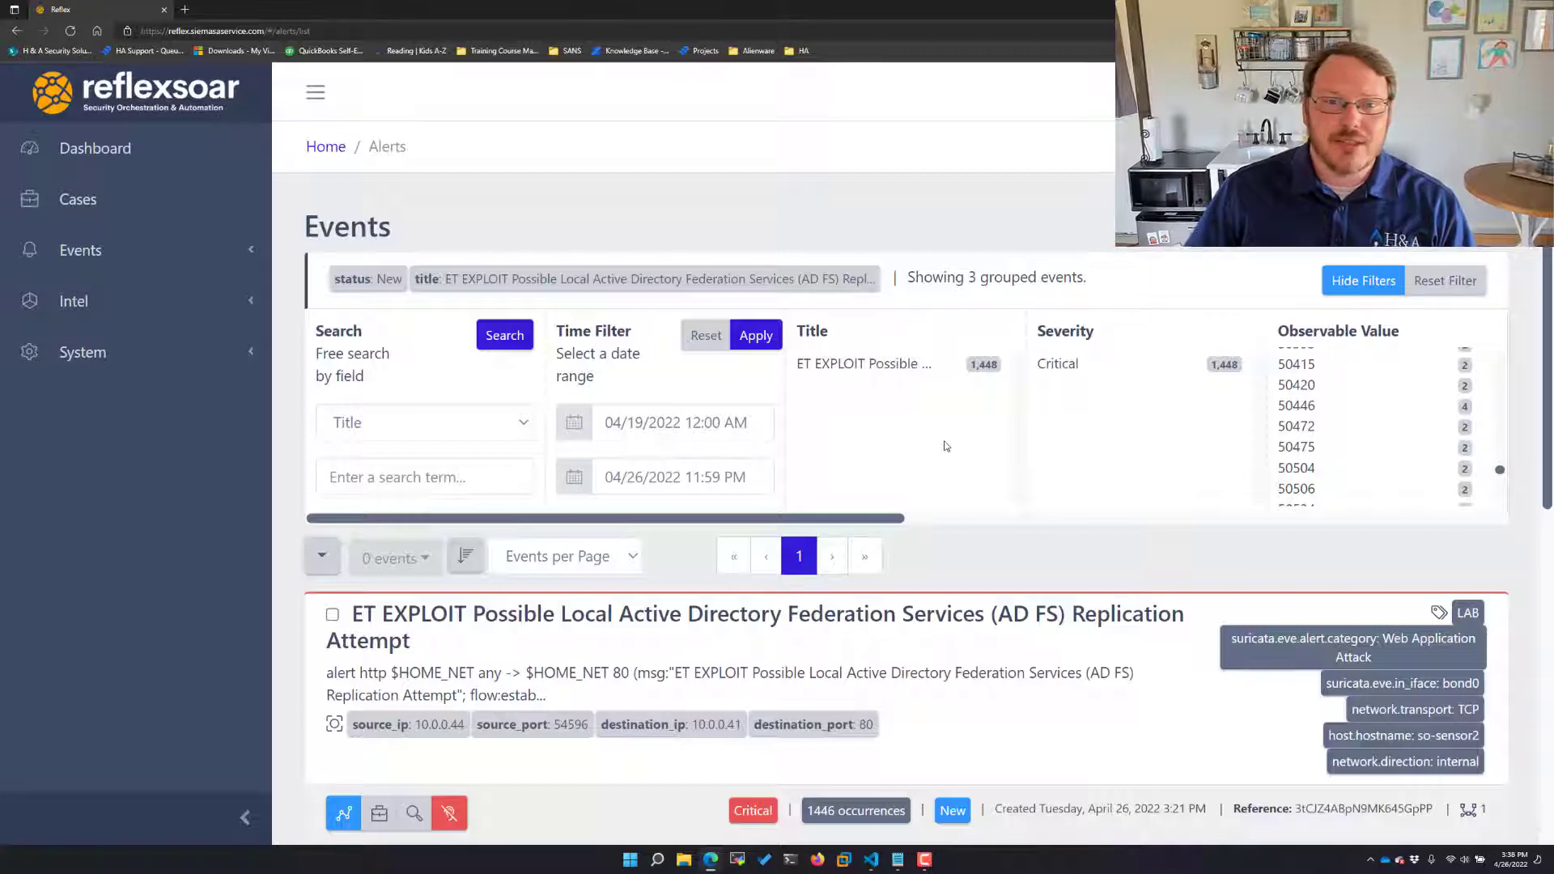
Remove the AD FS title filter, search event titles for "EXPLOIT" and review the matching events
click(765, 278)
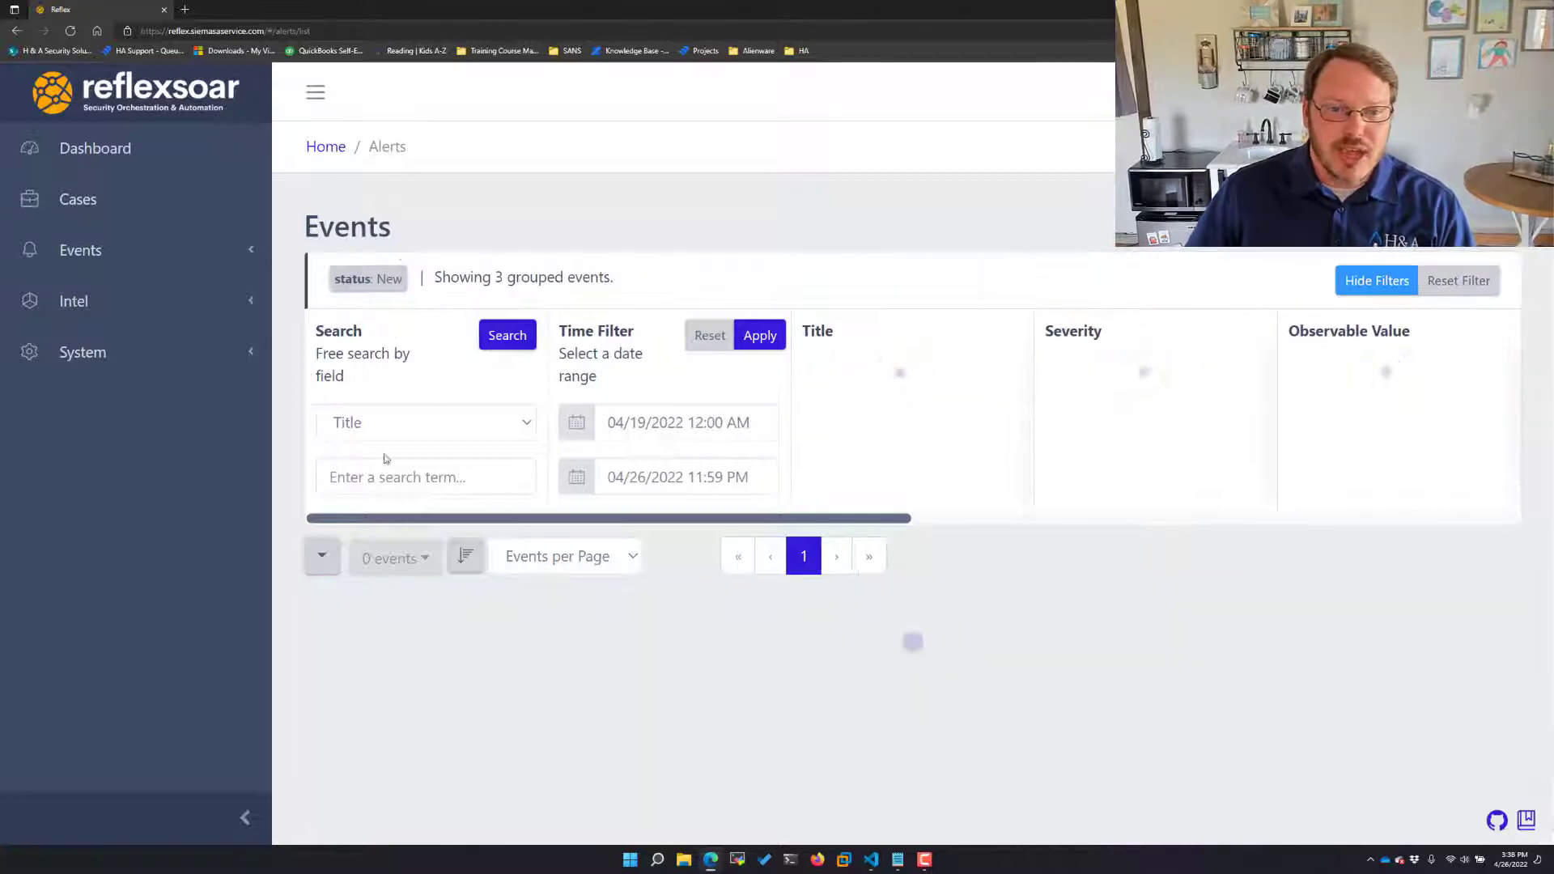
click(399, 477)
text(EXPLOIT)
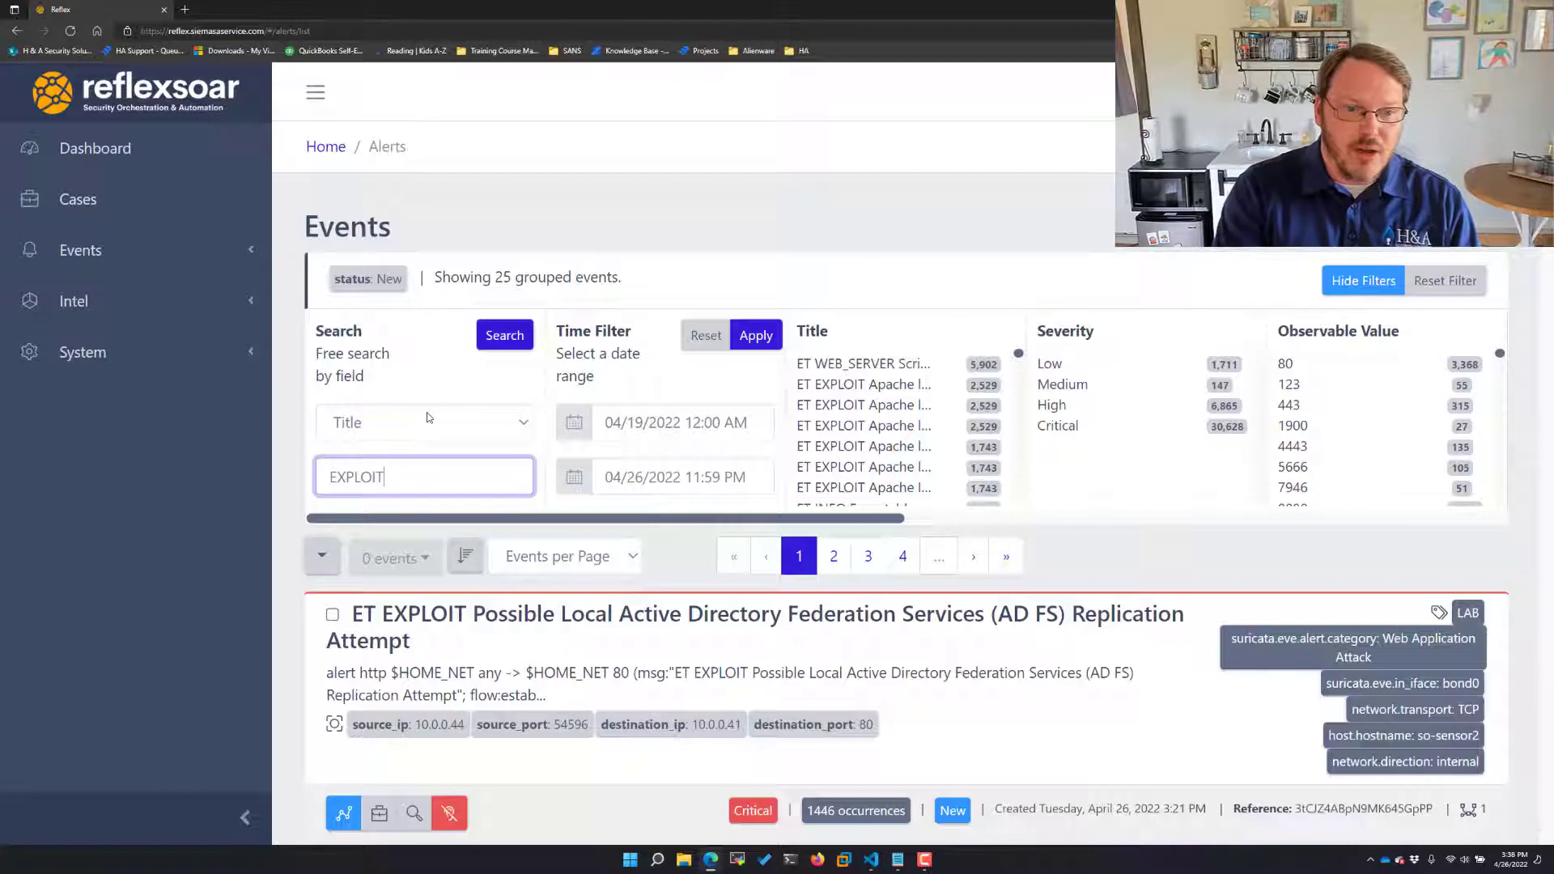
key(Return)
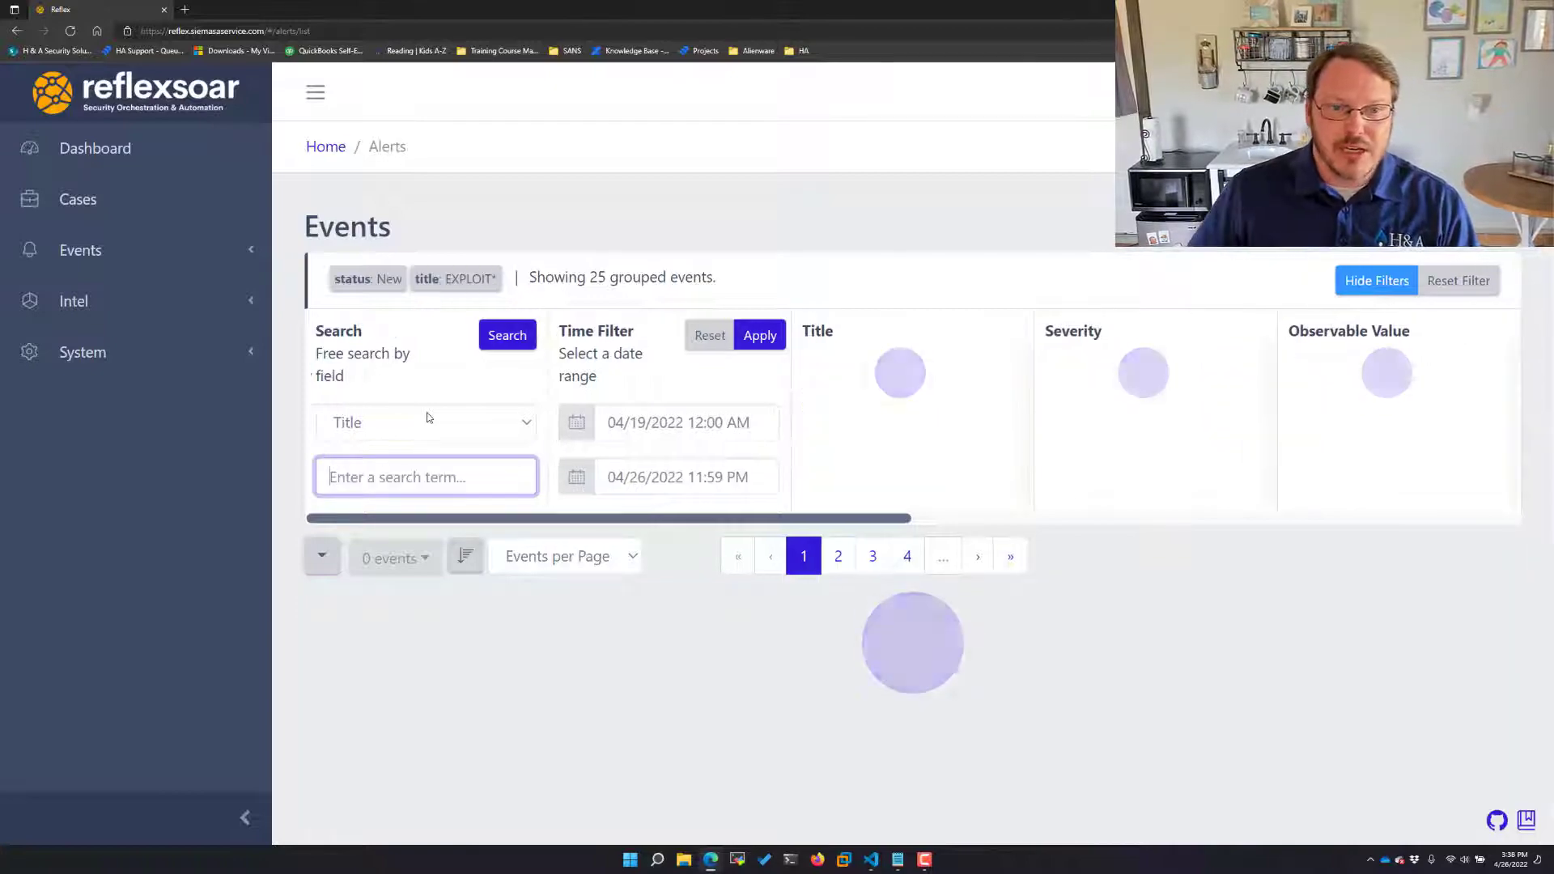
scroll(669, 663, down, 3)
scroll(668, 664, down, 3)
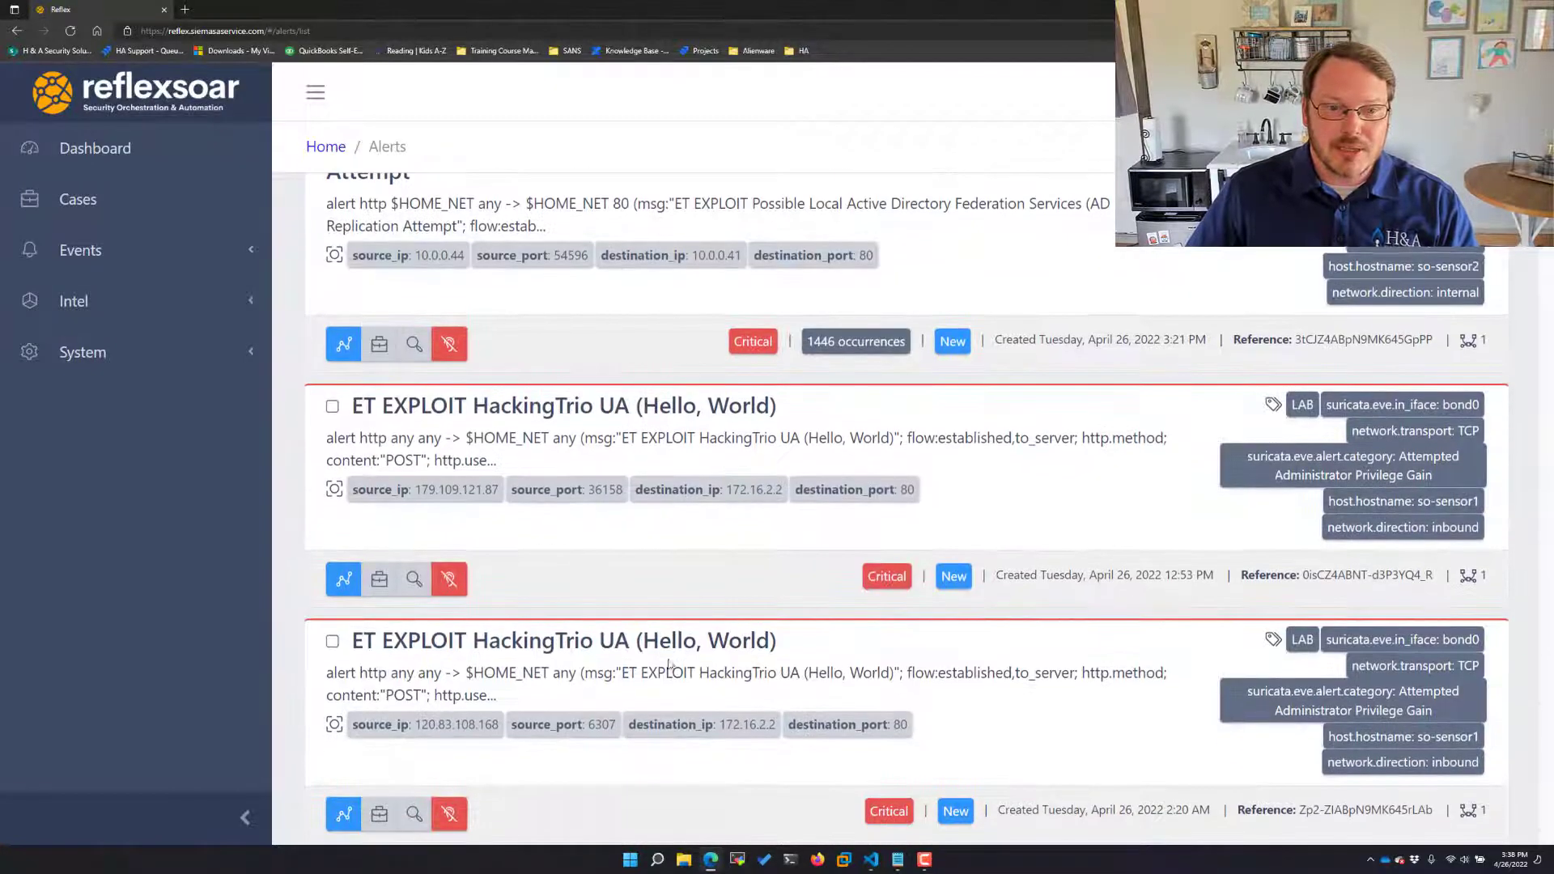
scroll(550, 518, up, 3)
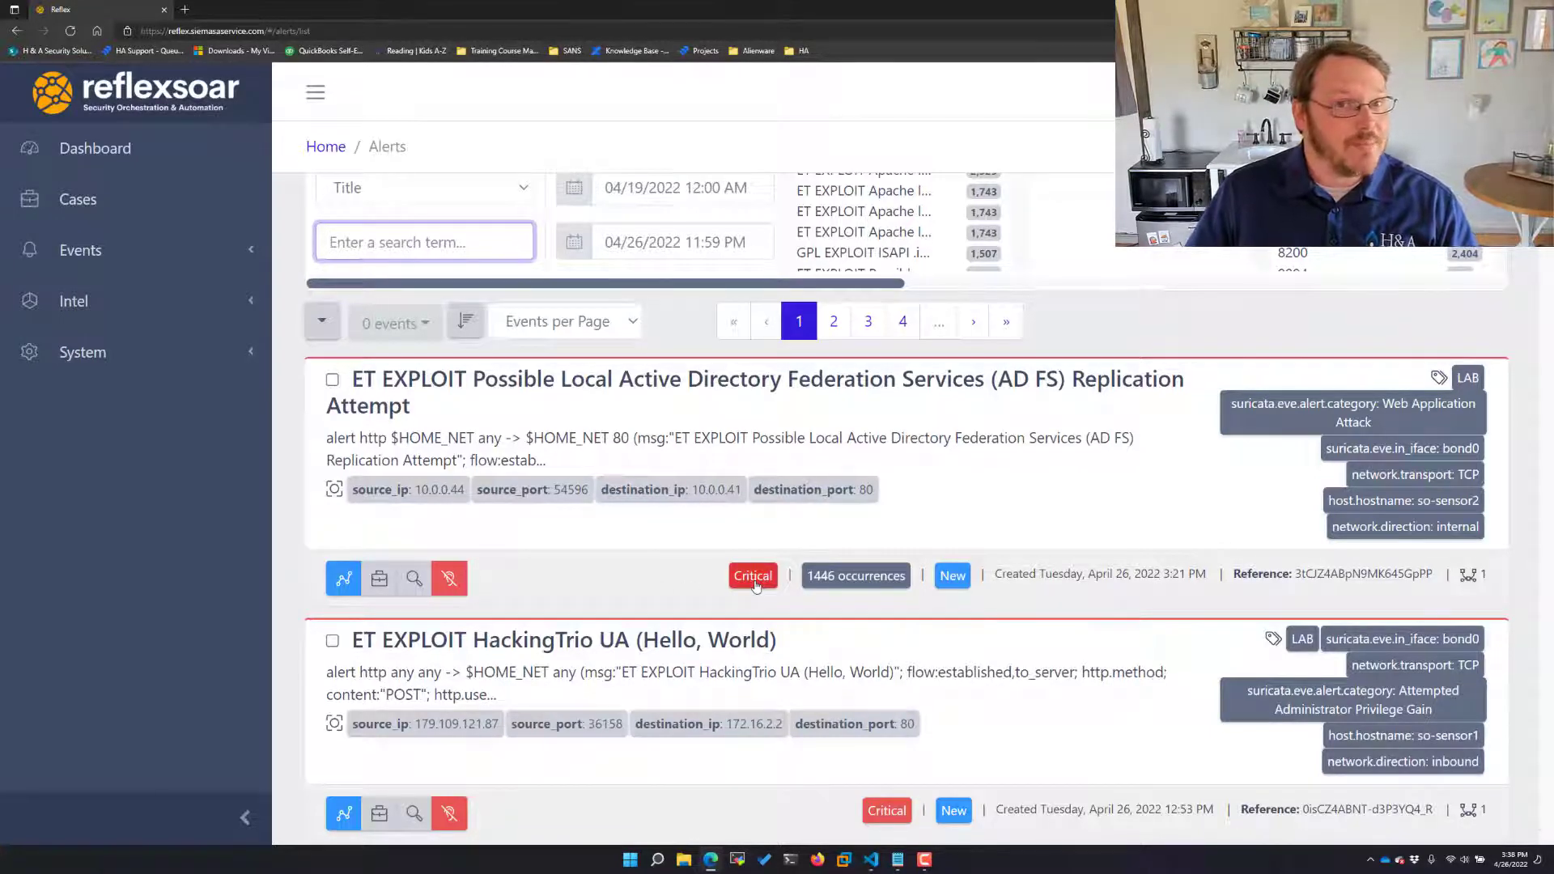
Expand the grouped AD FS Replication Attempt event into its individual occurrences, clear the signature filter and expand it again
click(835, 578)
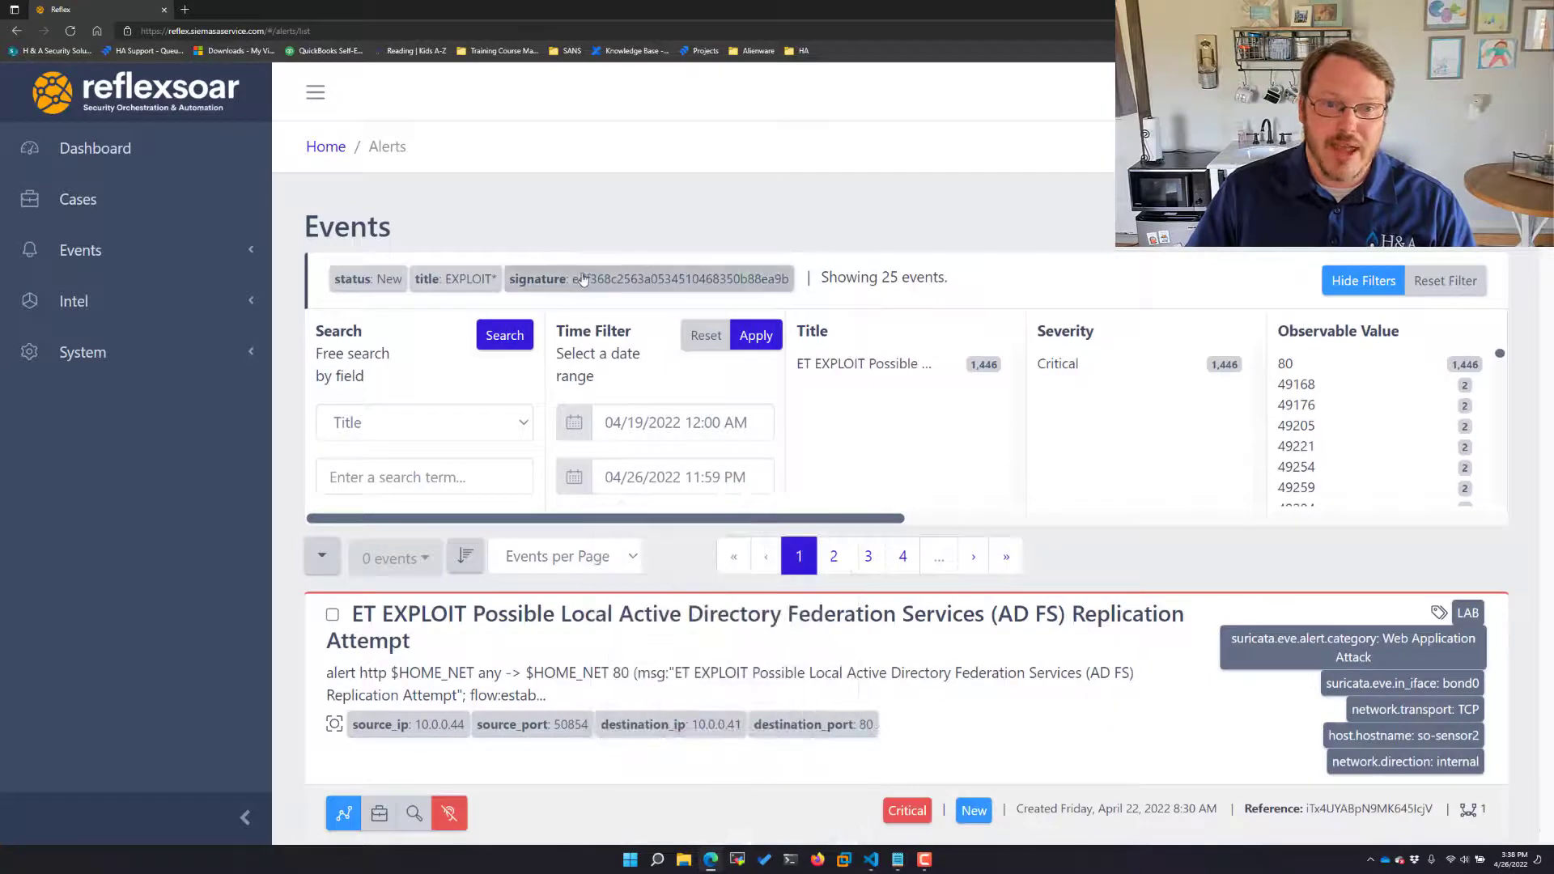
click(582, 279)
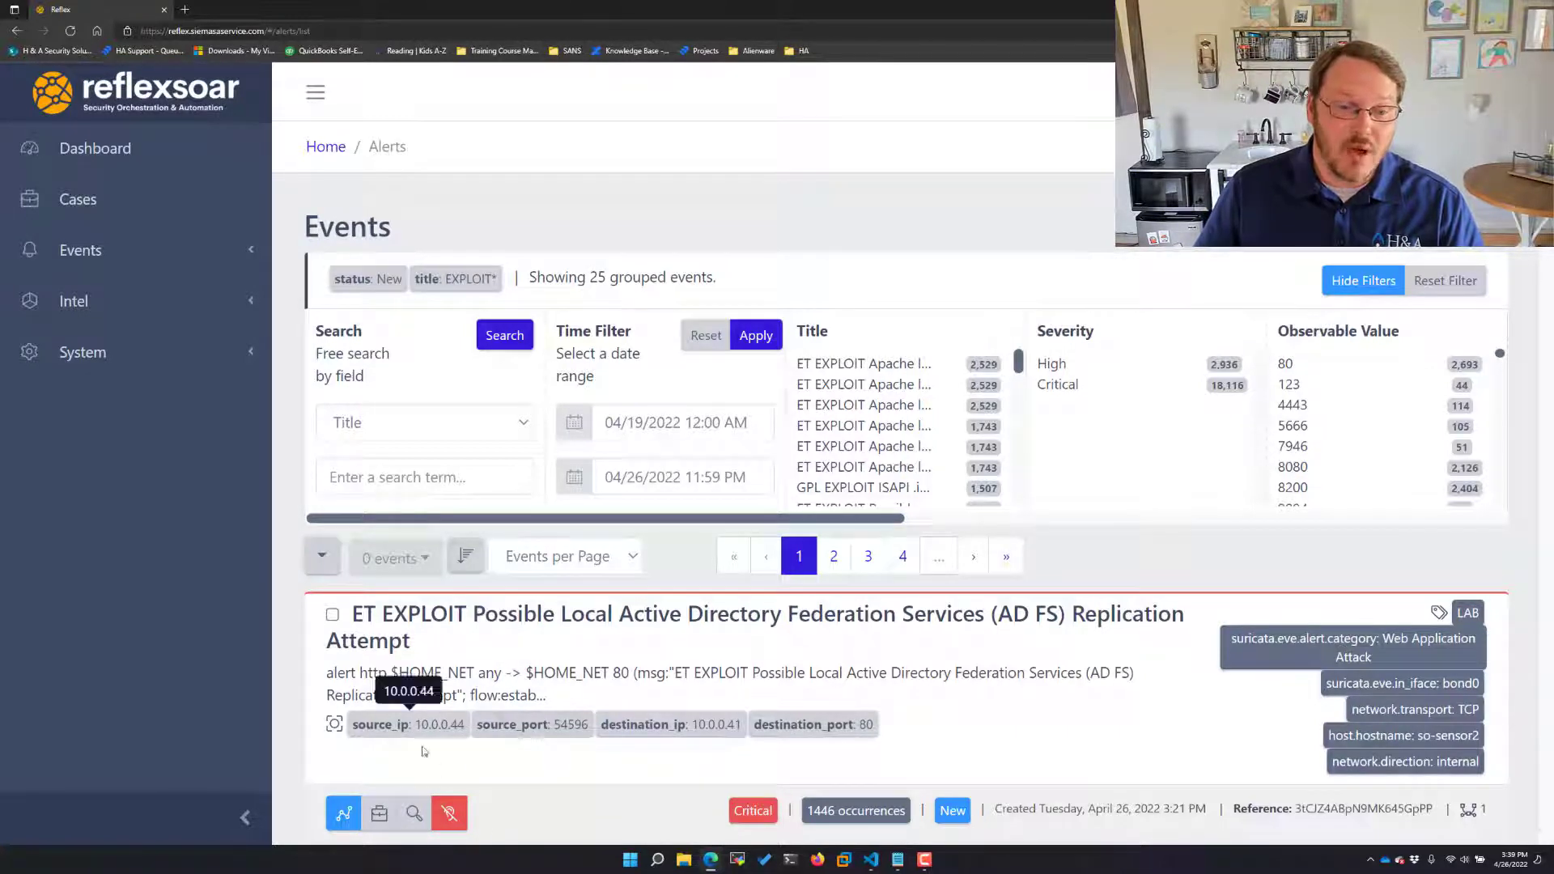
click(856, 817)
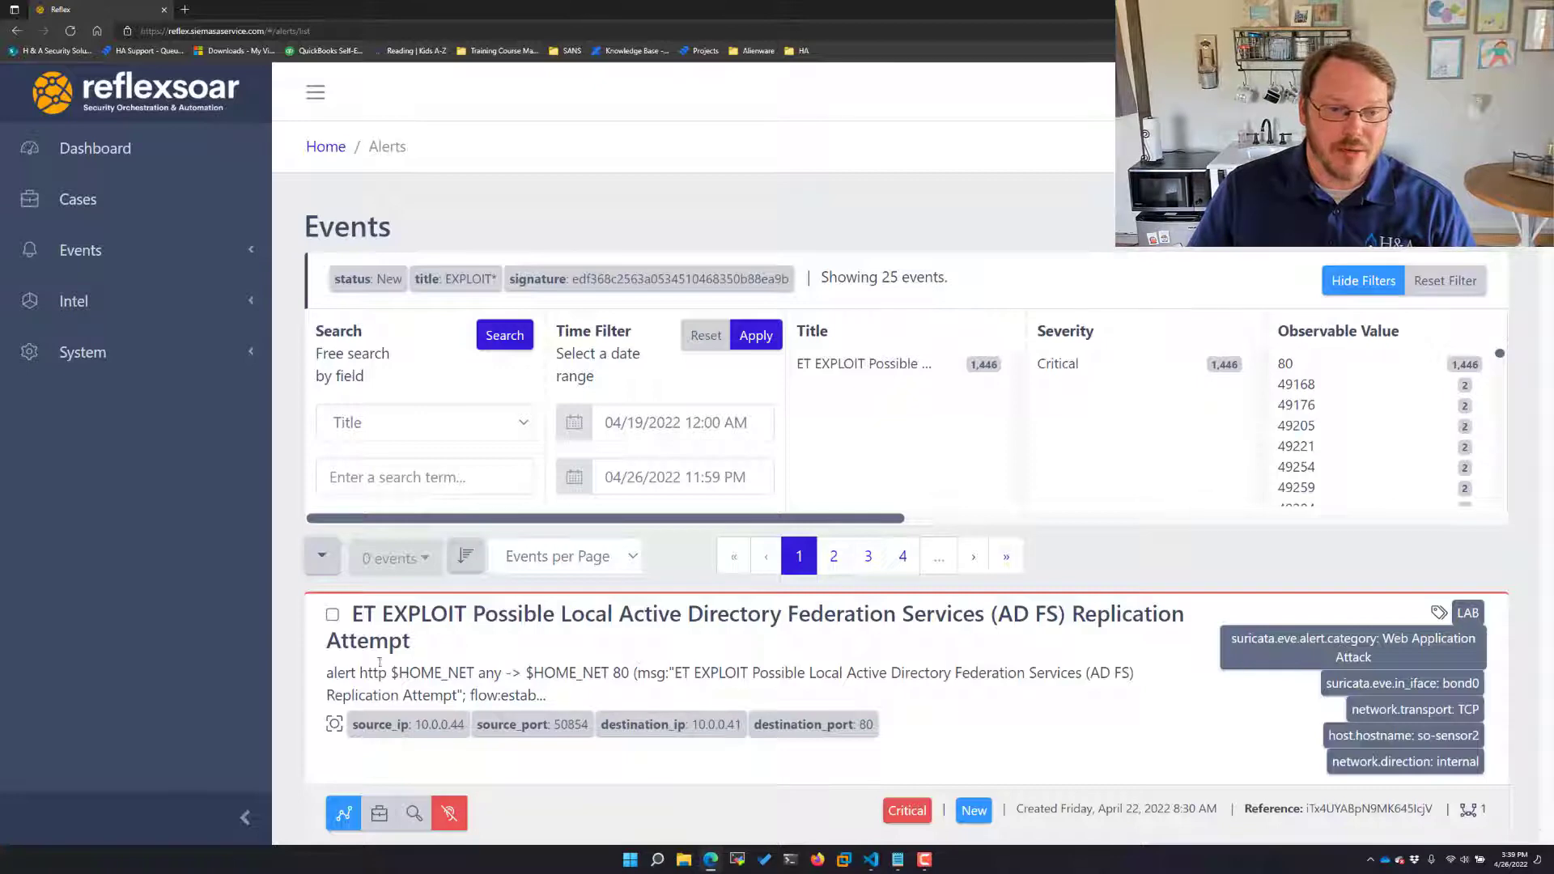
Select the first two AD FS occurrences to view their available bulk actions, and return to the grouped events
click(332, 614)
scroll(335, 639, down, 3)
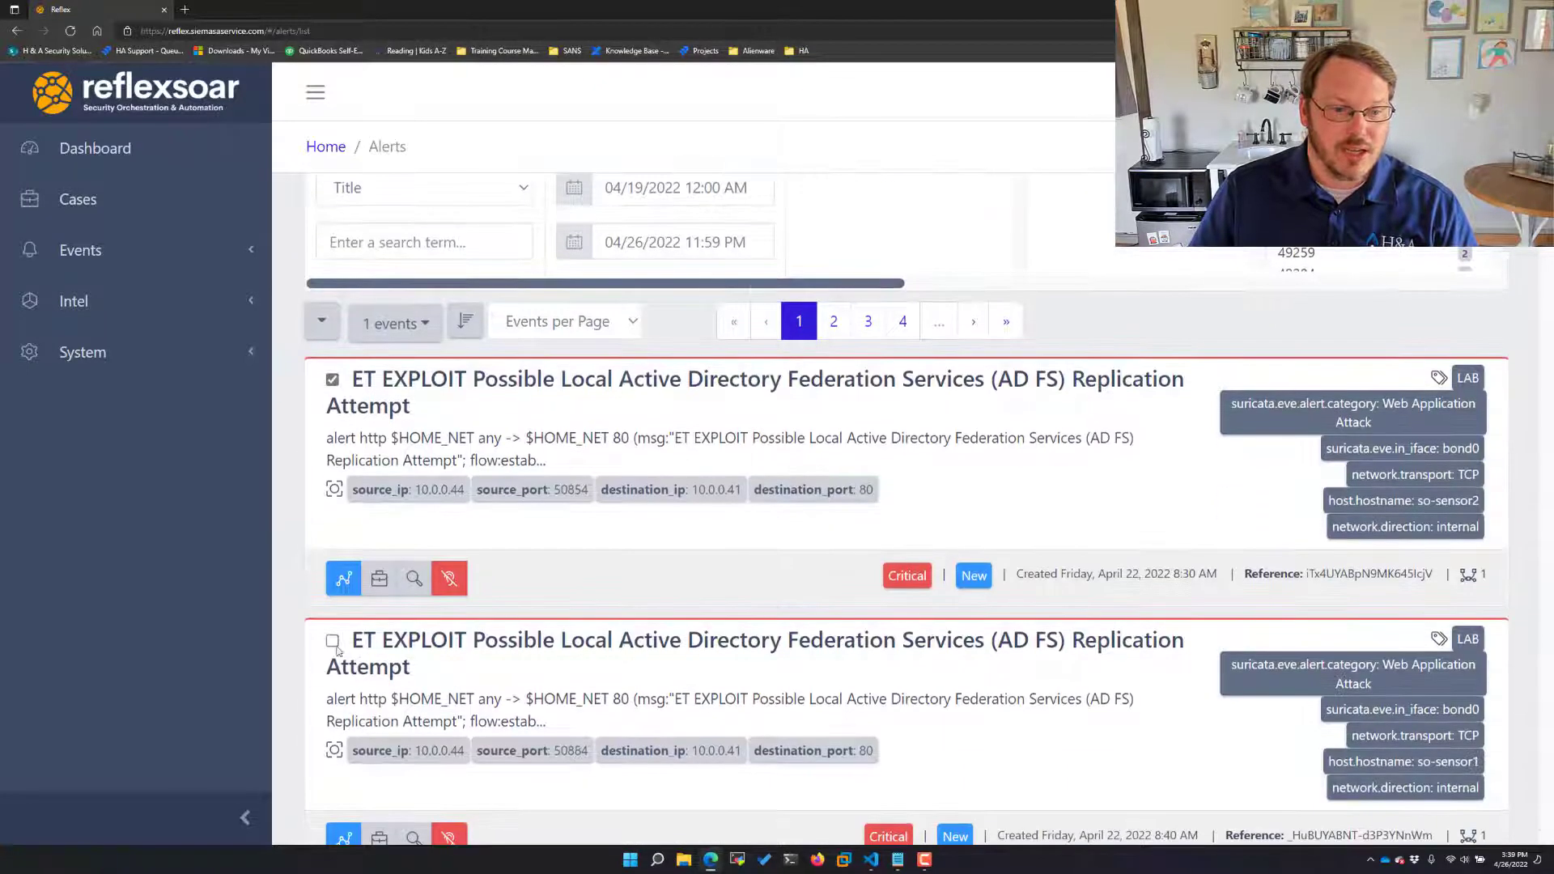
click(332, 640)
click(395, 323)
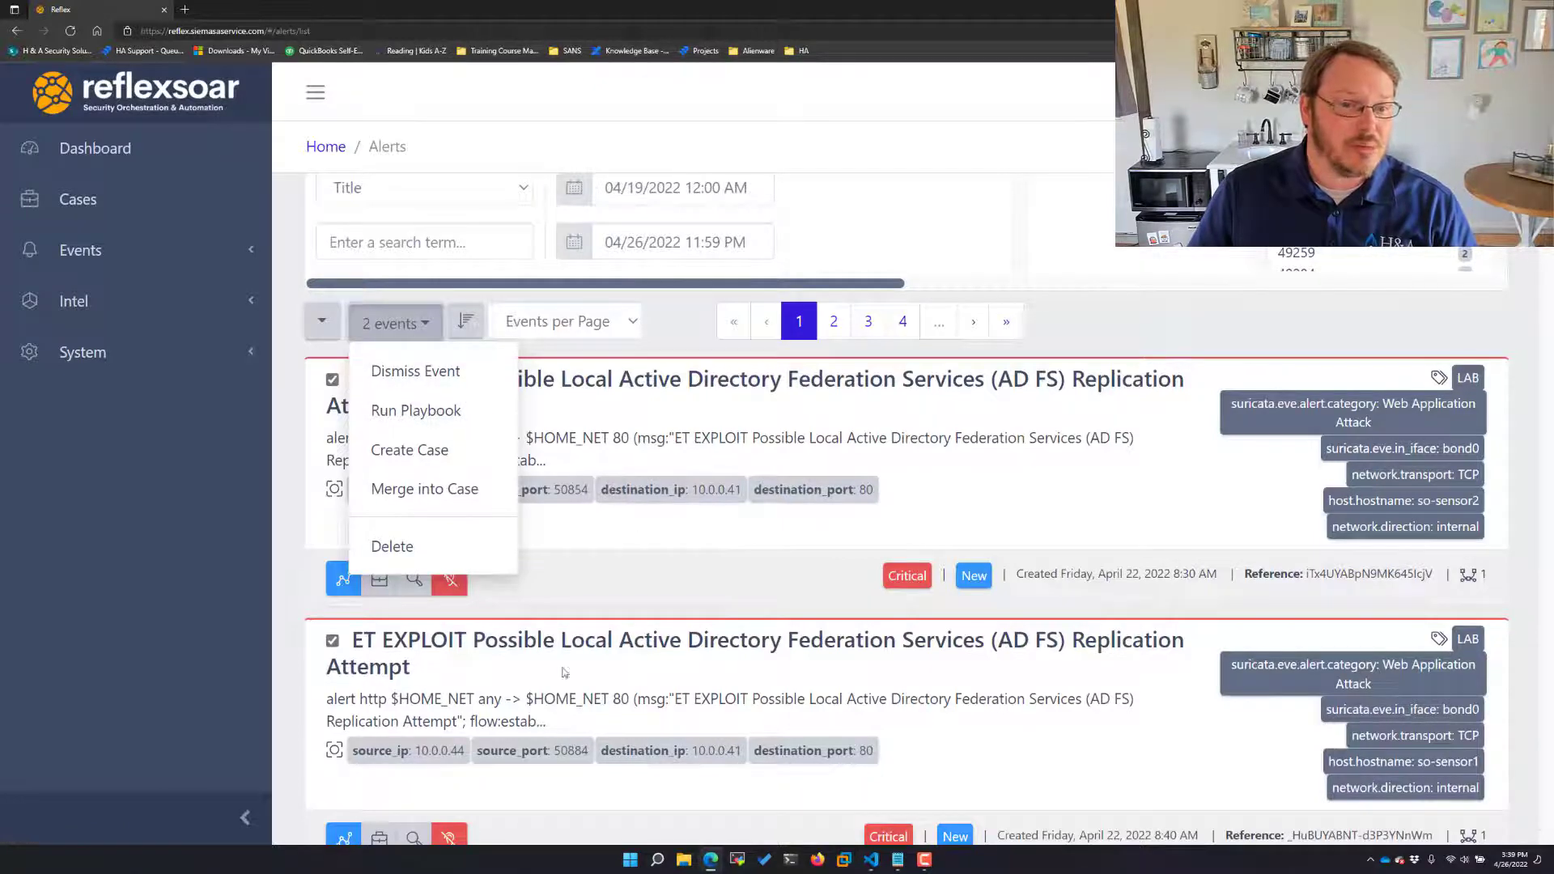
click(678, 393)
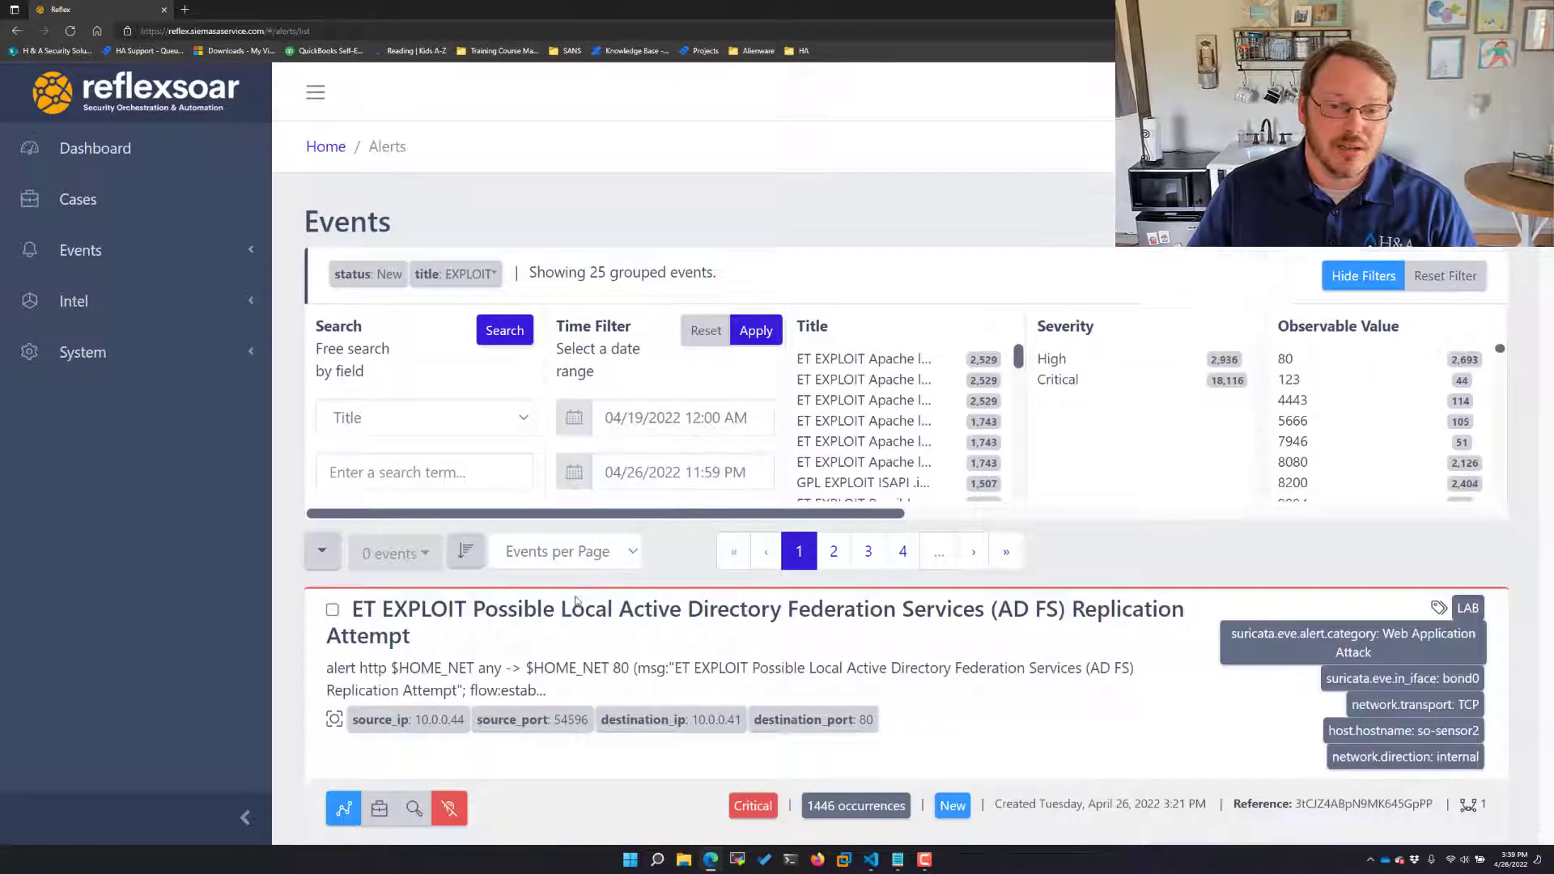
Select the grouped AD FS Replication Attempt event to view its available bulk actions, and clear the selection
scroll(568, 560, down, 2)
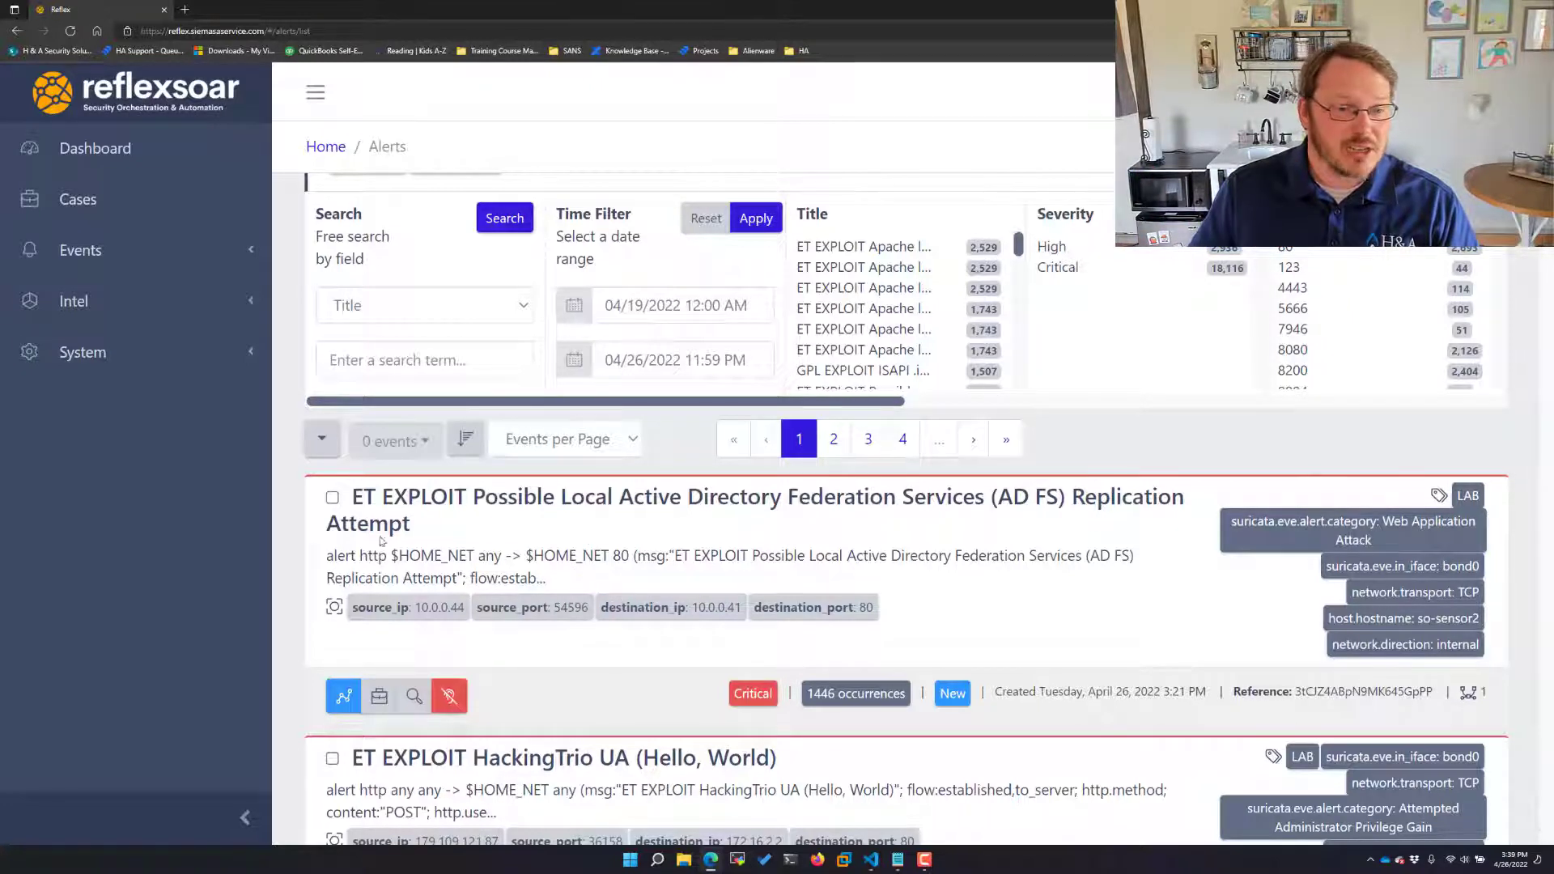
click(332, 497)
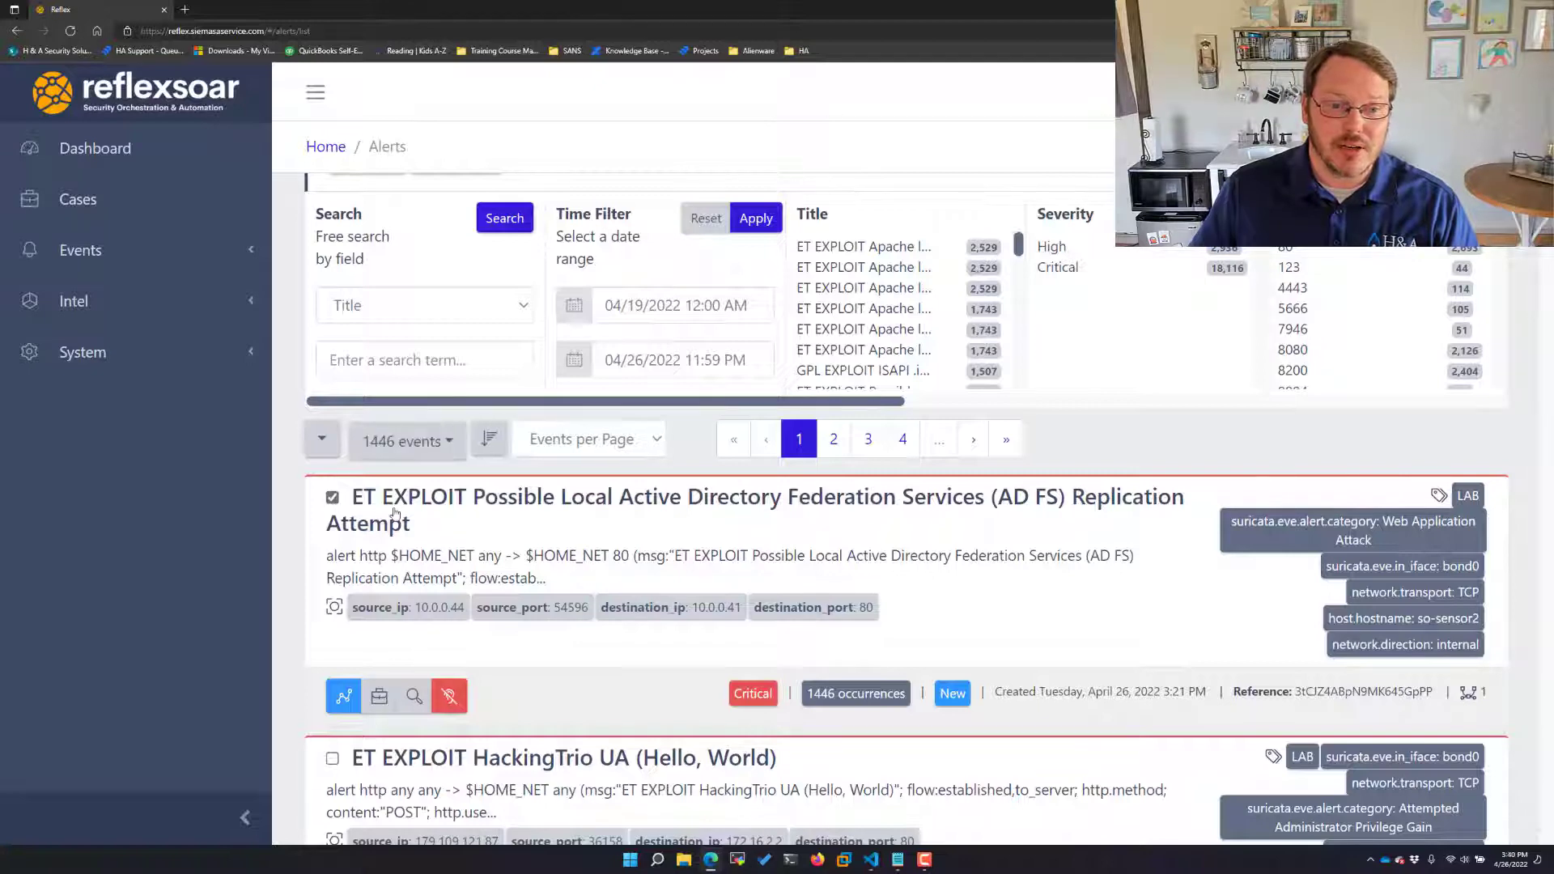
click(405, 457)
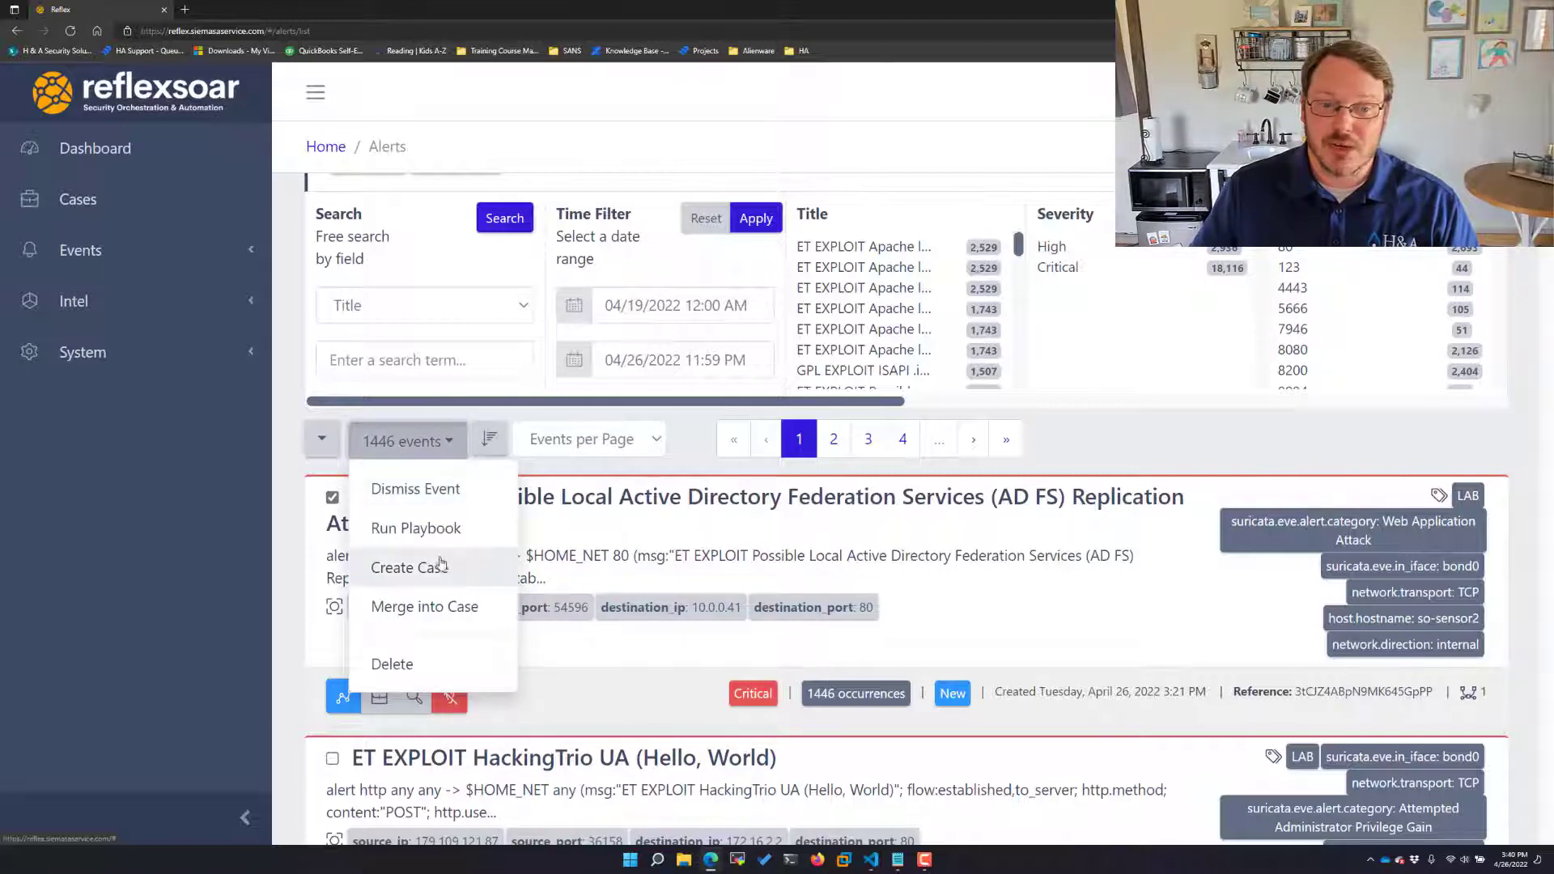
click(705, 468)
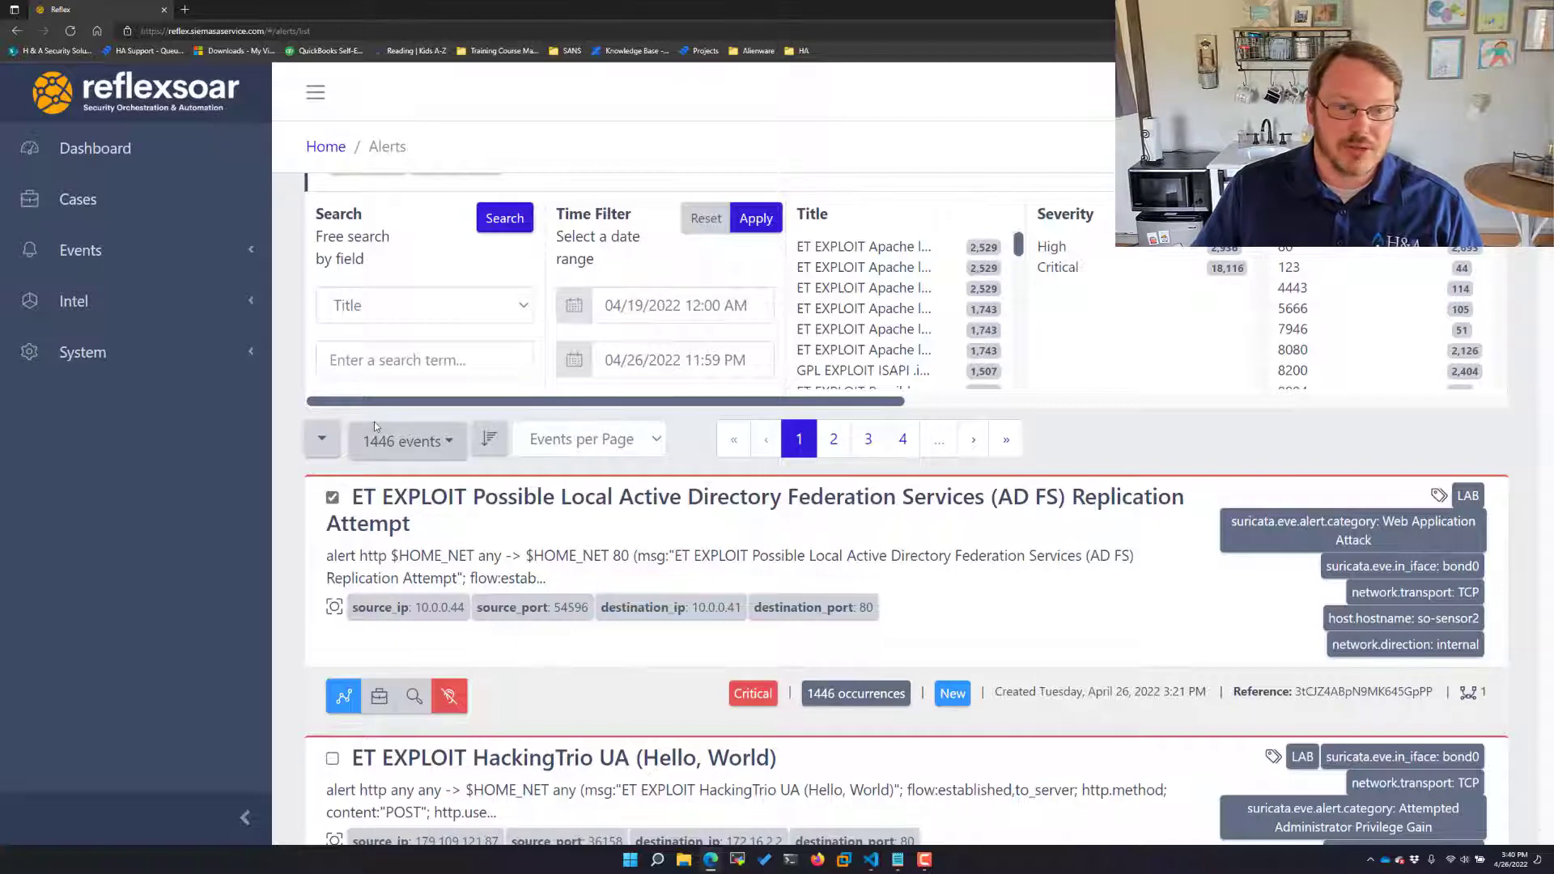
click(332, 497)
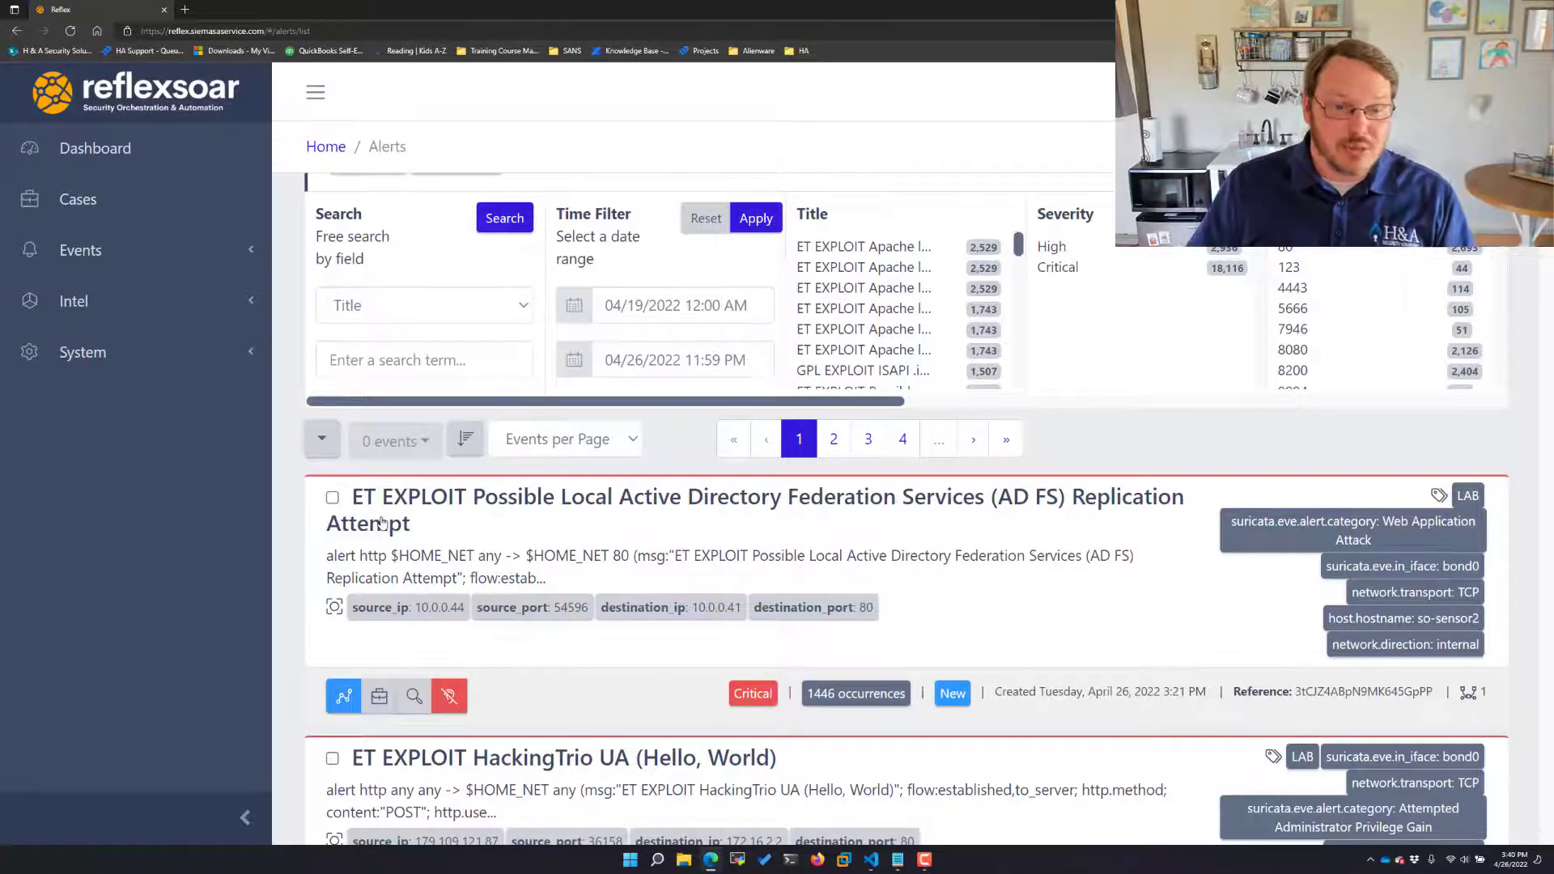
Select the AD FS Replication Attempt group together with the first HackingTrio UA event, view their bulk actions, and deselect both
click(332, 497)
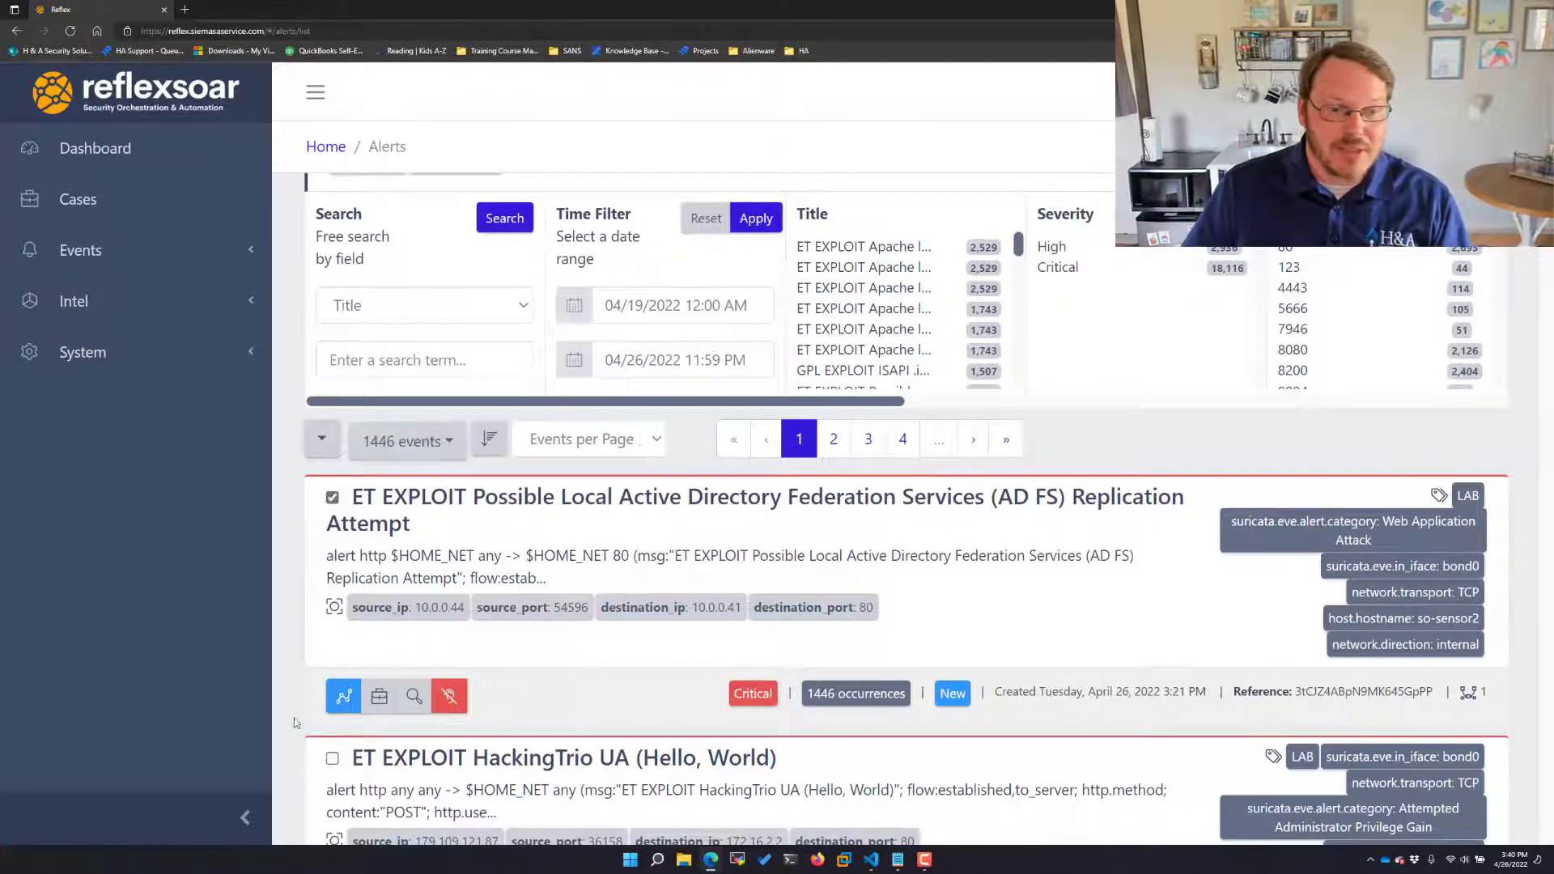
click(332, 757)
scroll(437, 779, down, 3)
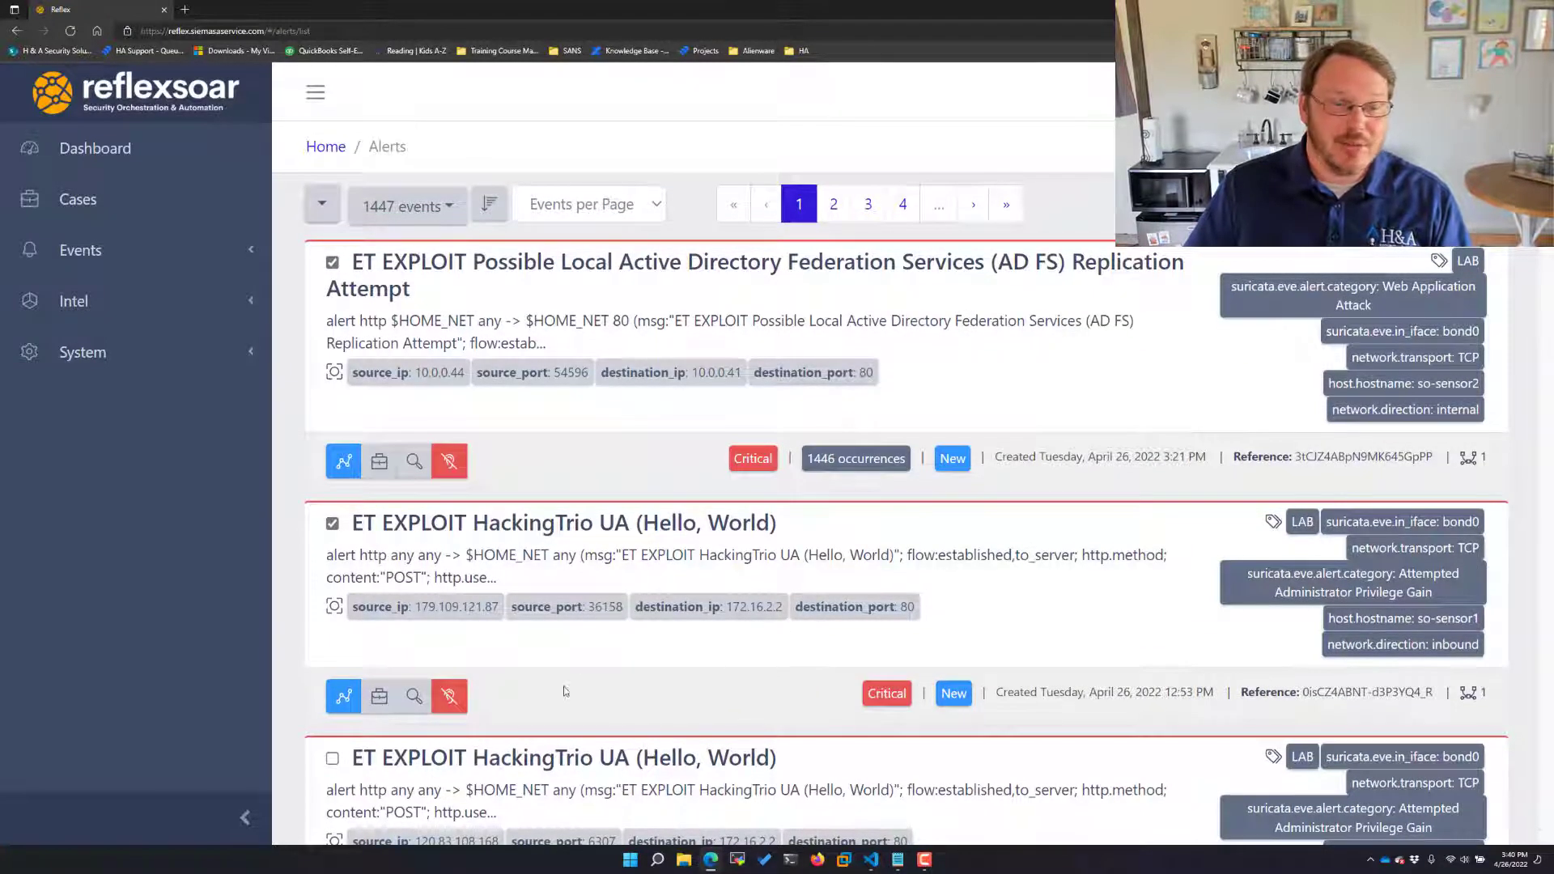
scroll(565, 688, up, 1)
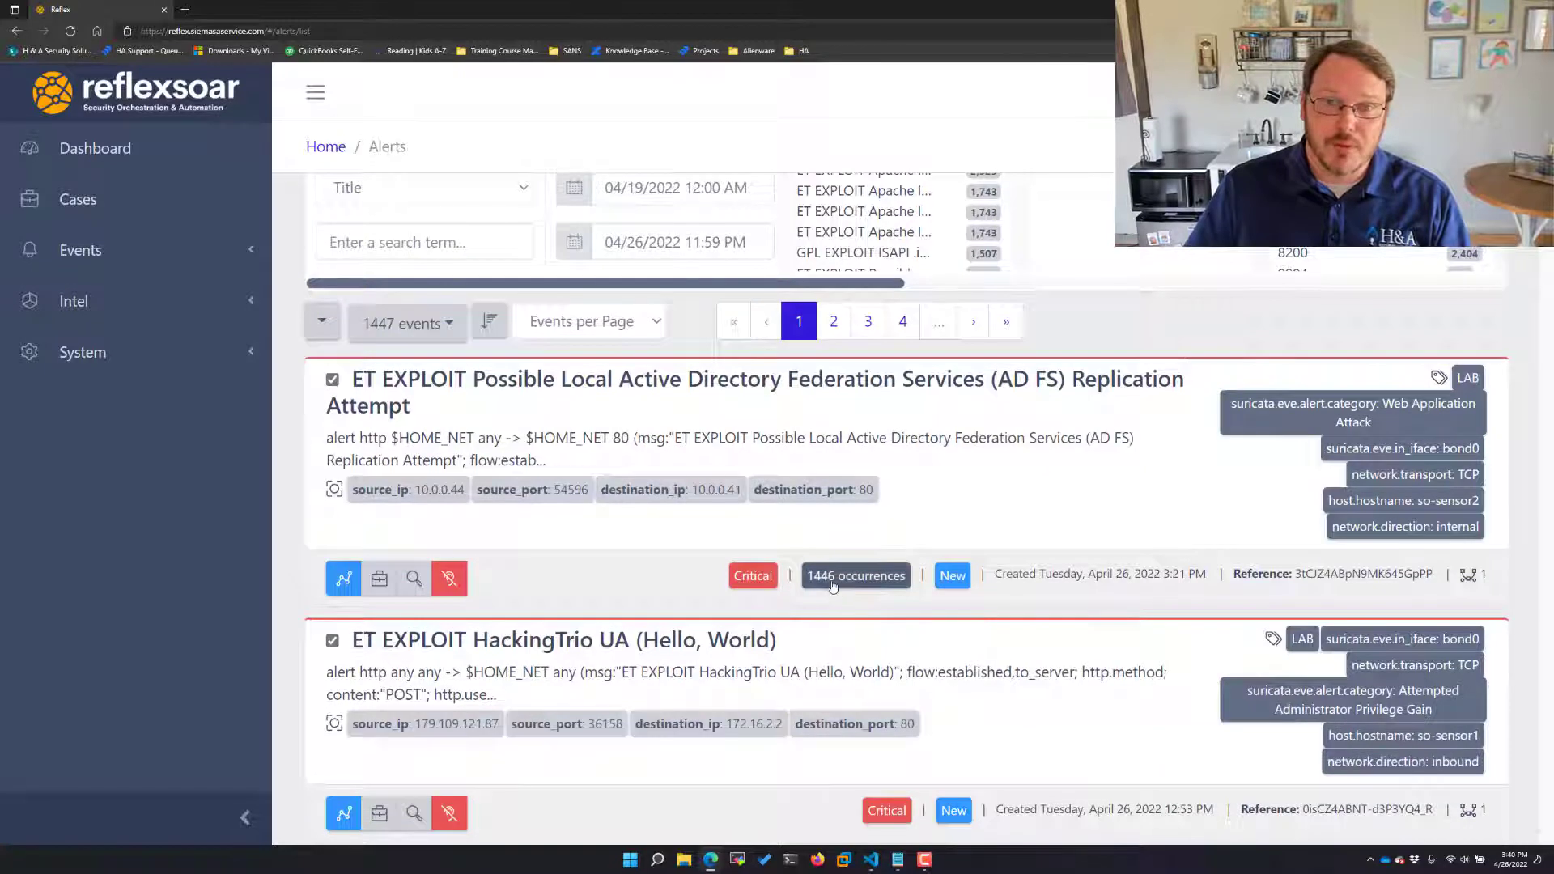
click(415, 324)
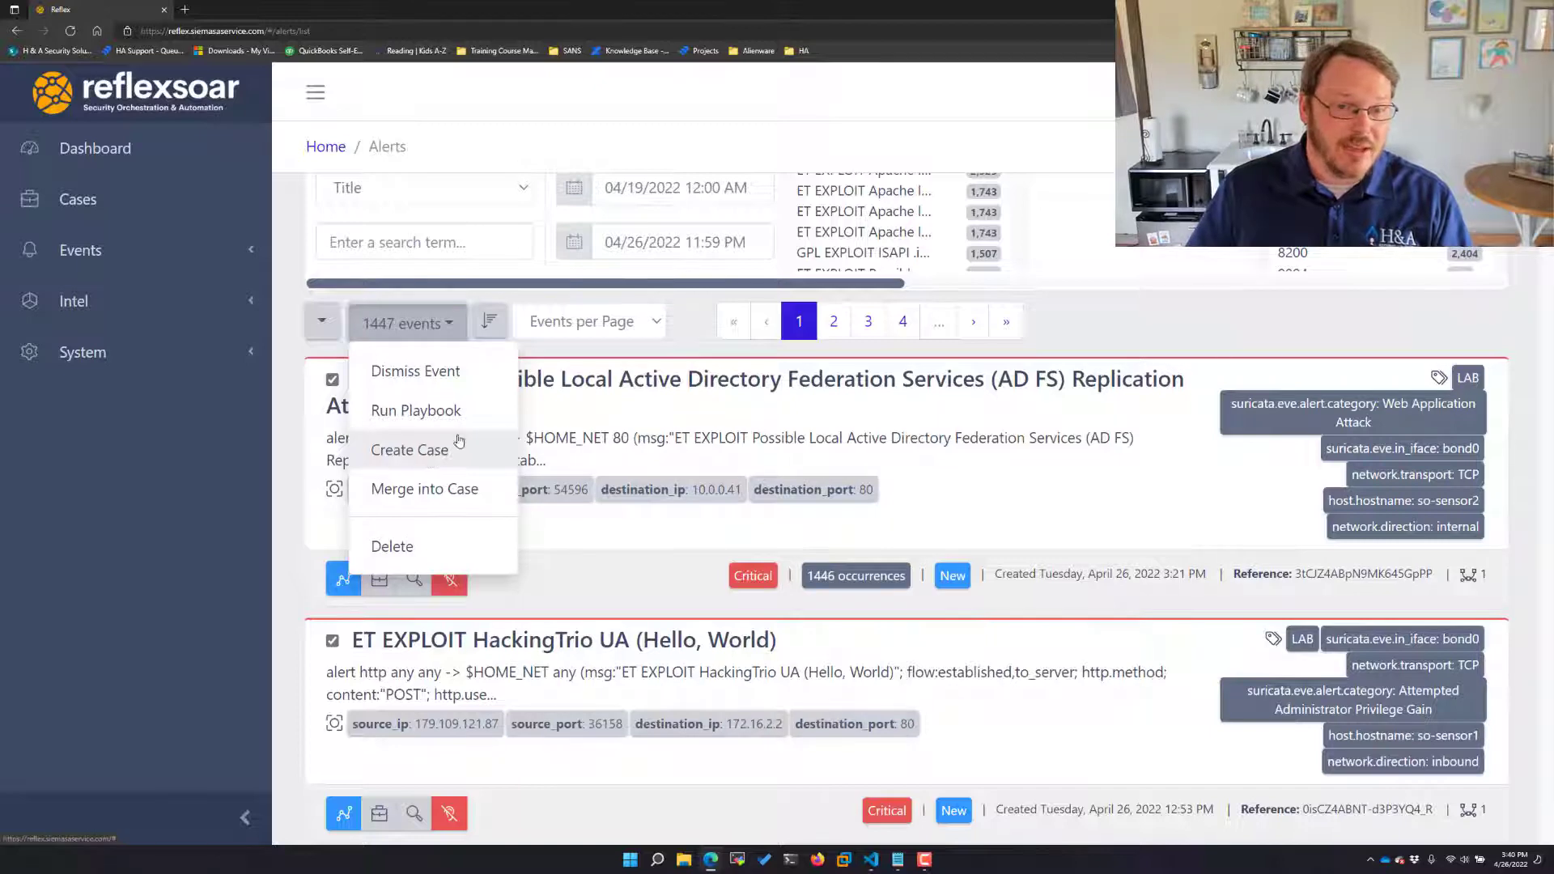
click(693, 352)
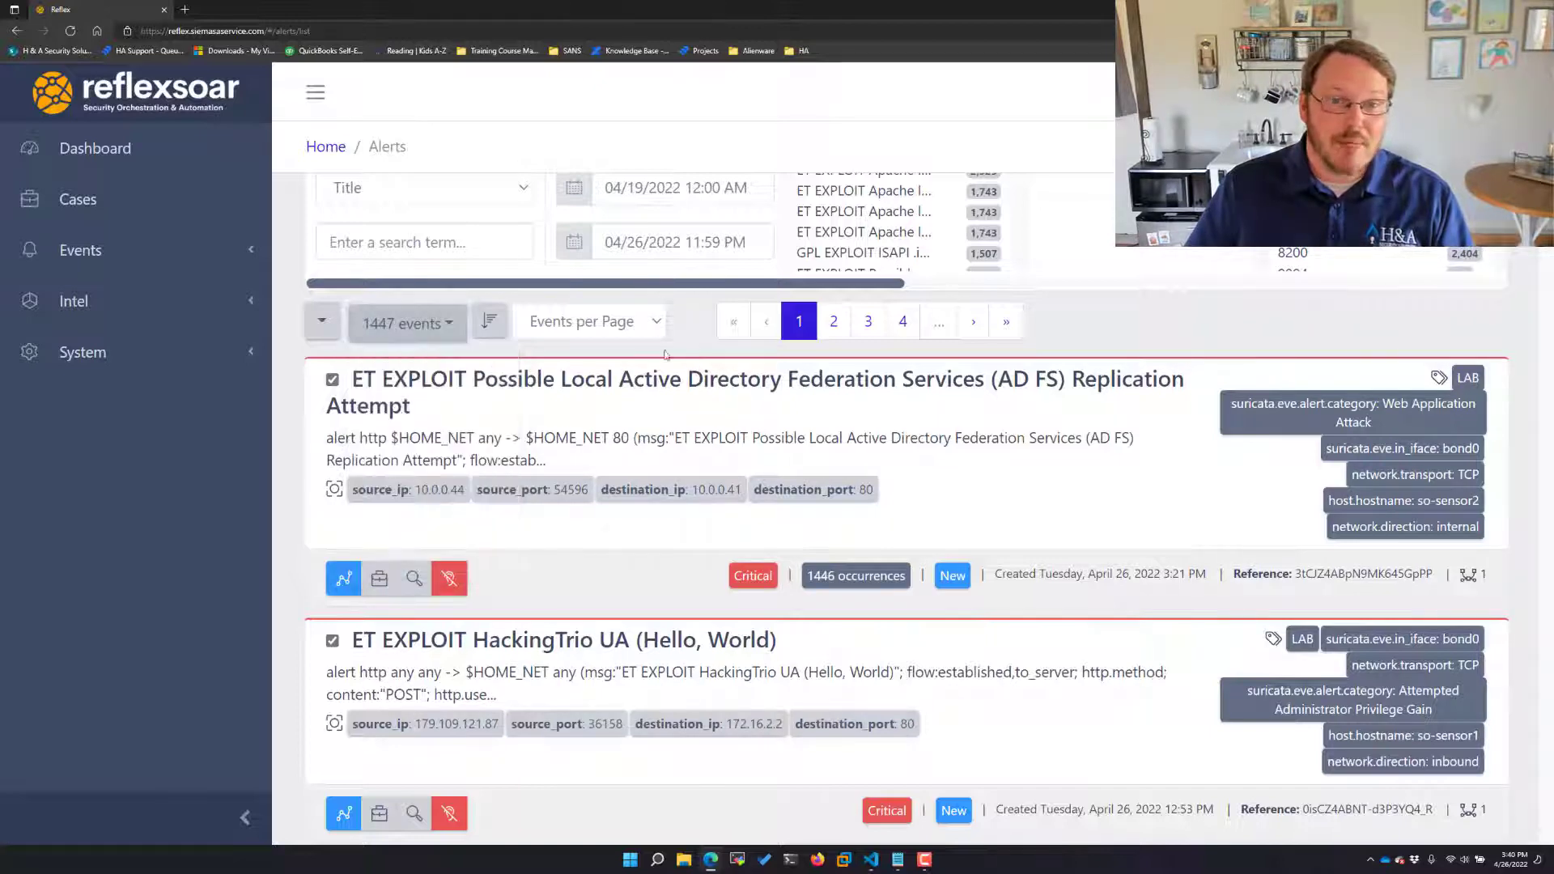
click(333, 380)
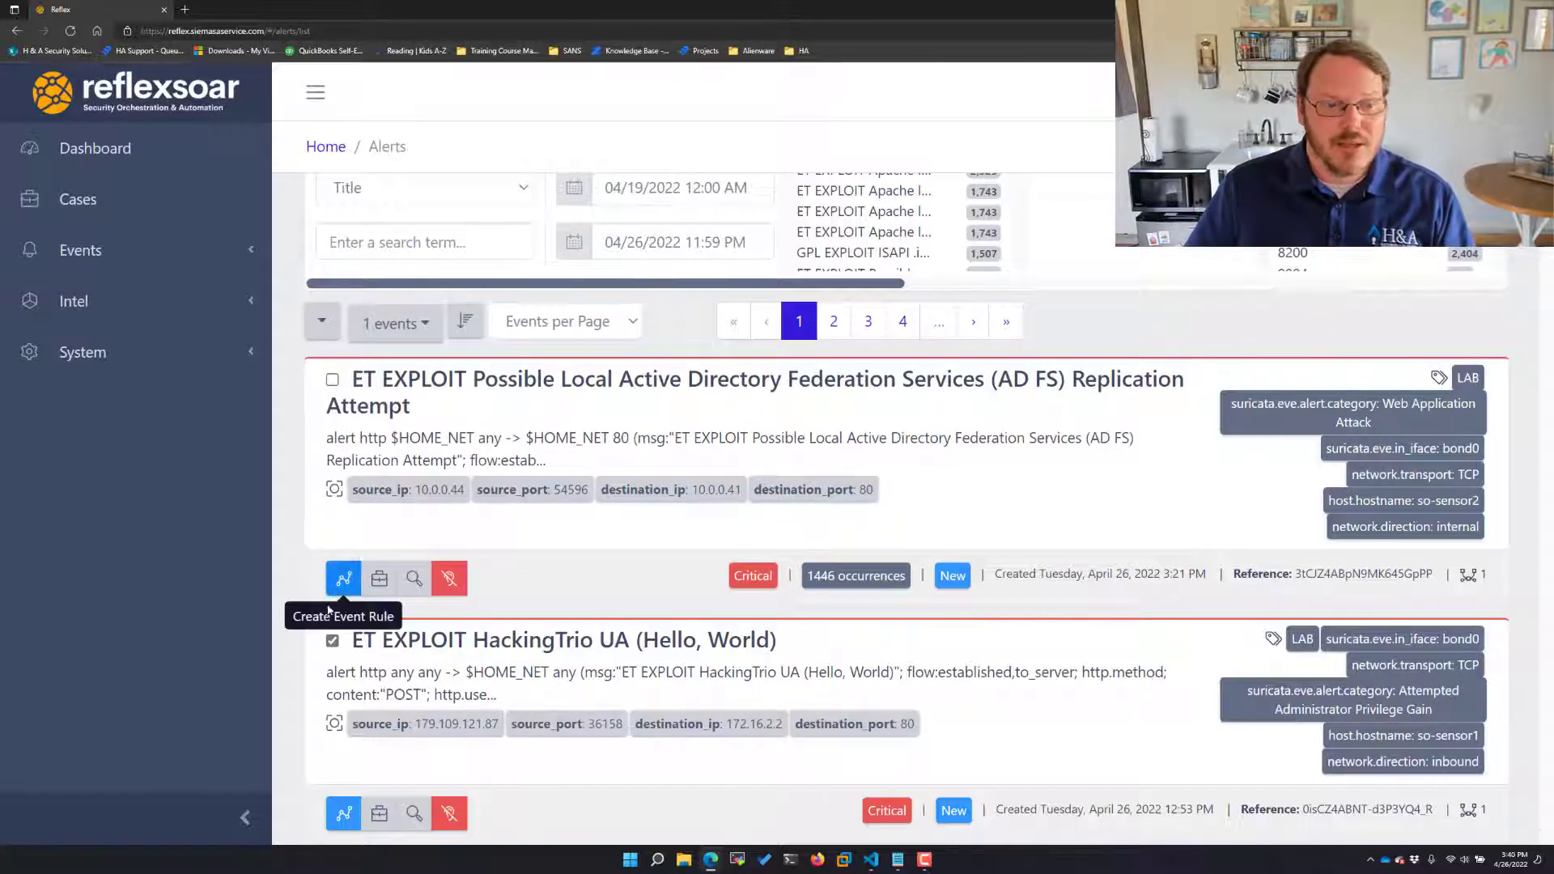
click(331, 640)
scroll(473, 641, up, 1)
scroll(473, 641, up, 3)
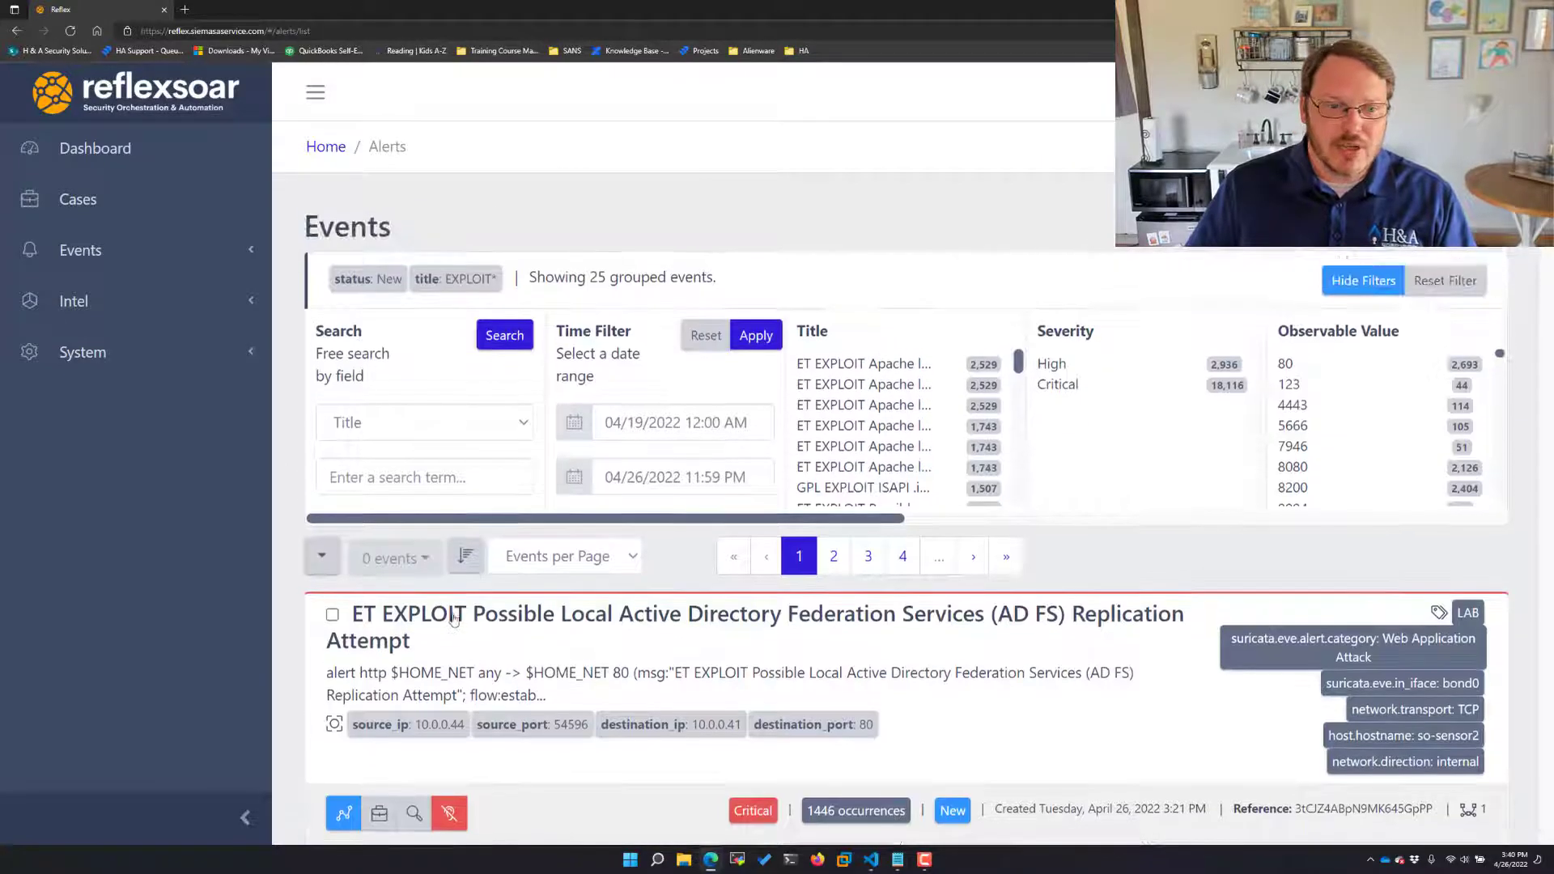
Check the available events-per-page options, and visit the last page of EXPLOIT results before returning to the first page
scroll(634, 680, down, 5)
scroll(634, 680, down, 10)
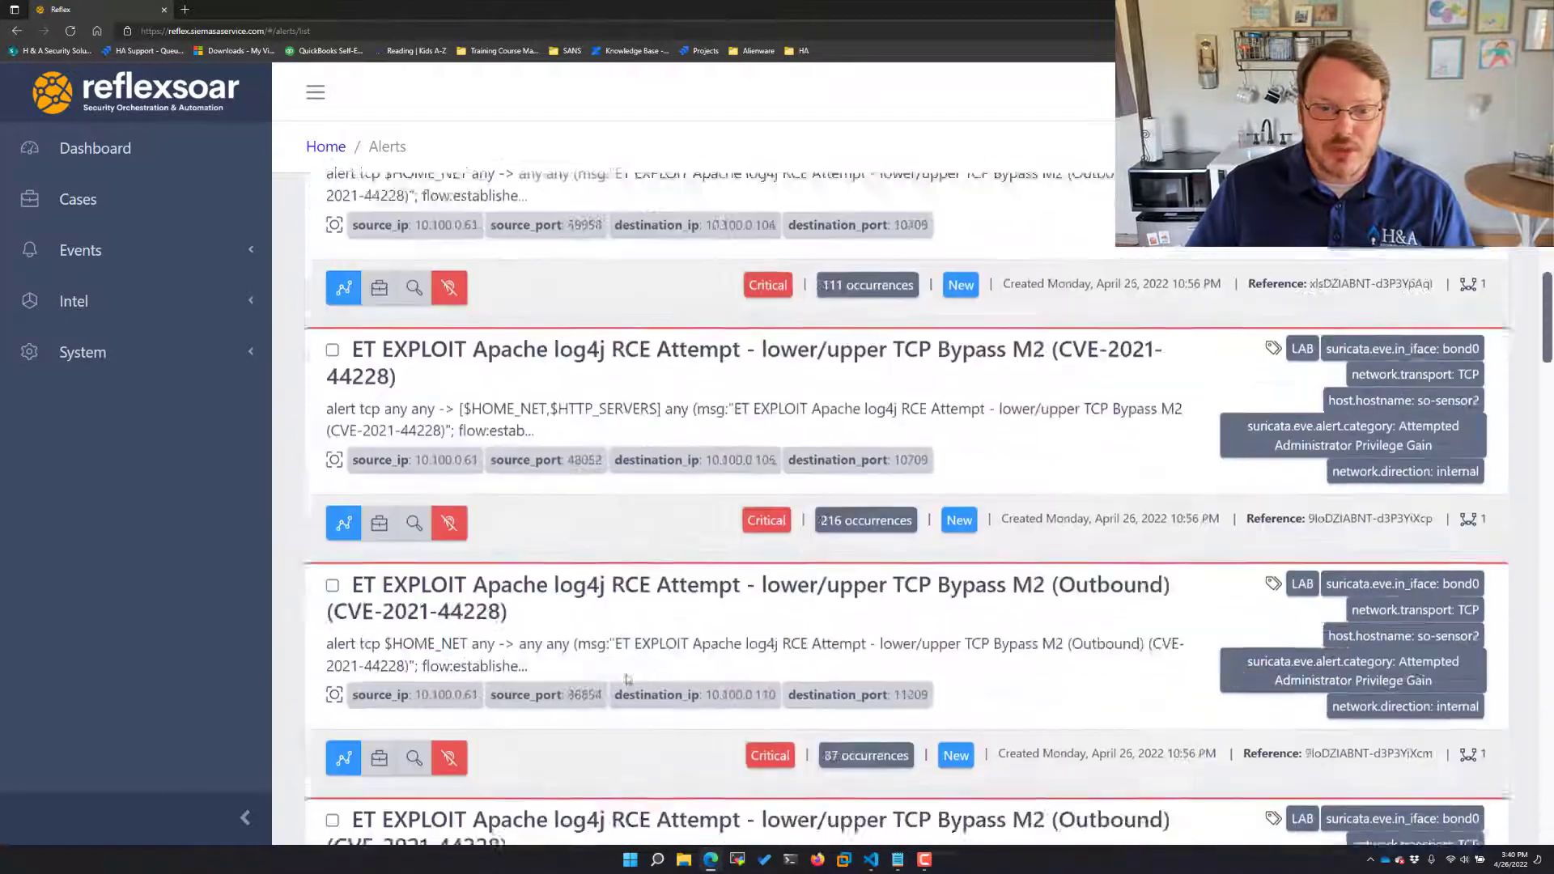
scroll(582, 686, up, 6)
scroll(582, 687, up, 10)
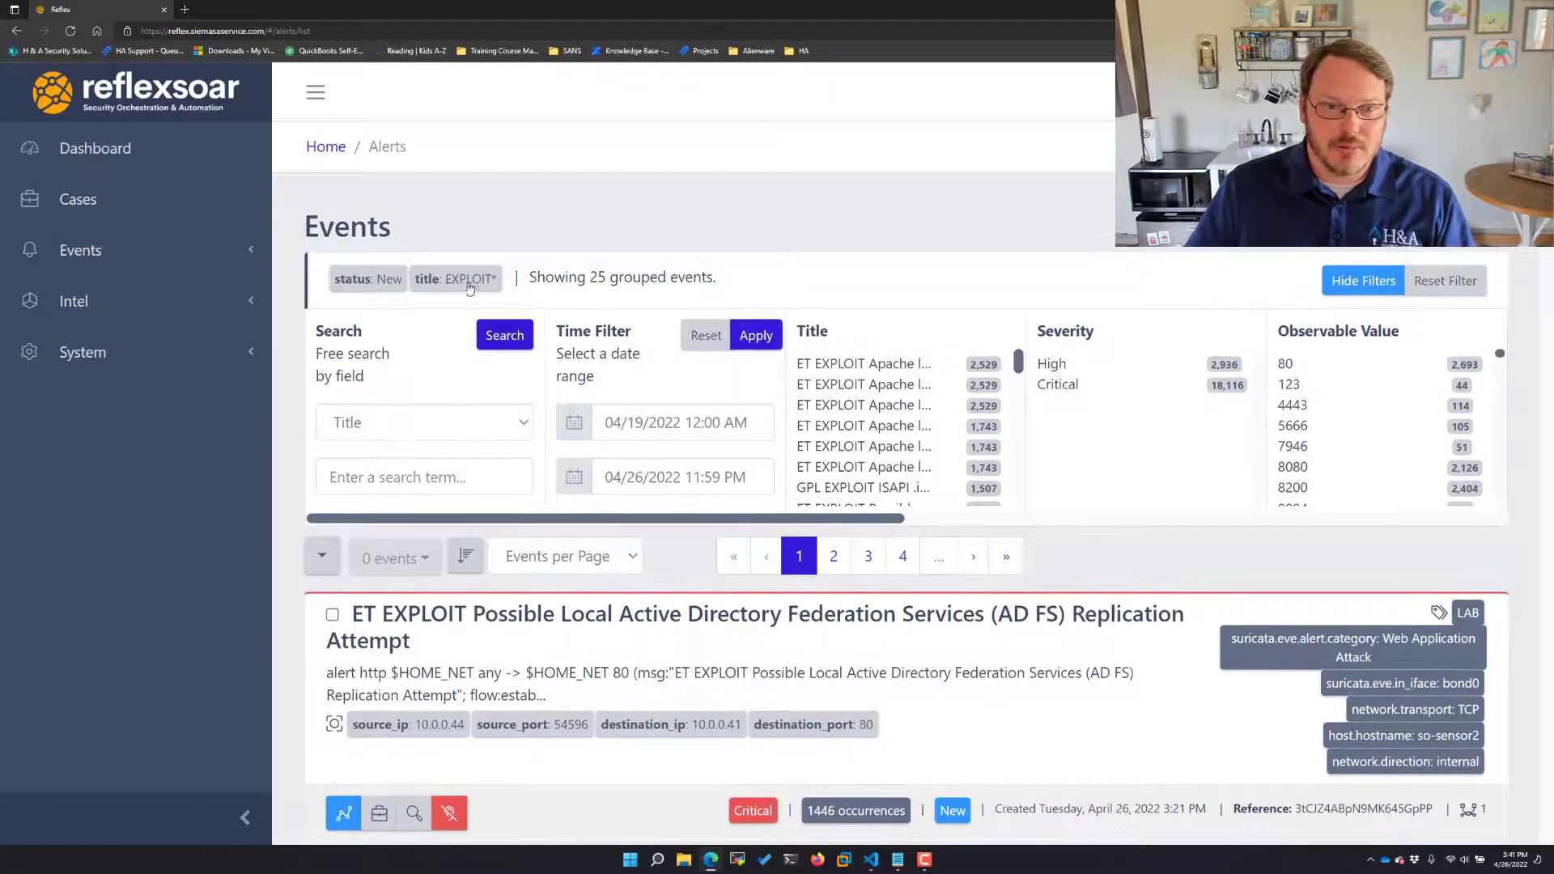
click(555, 557)
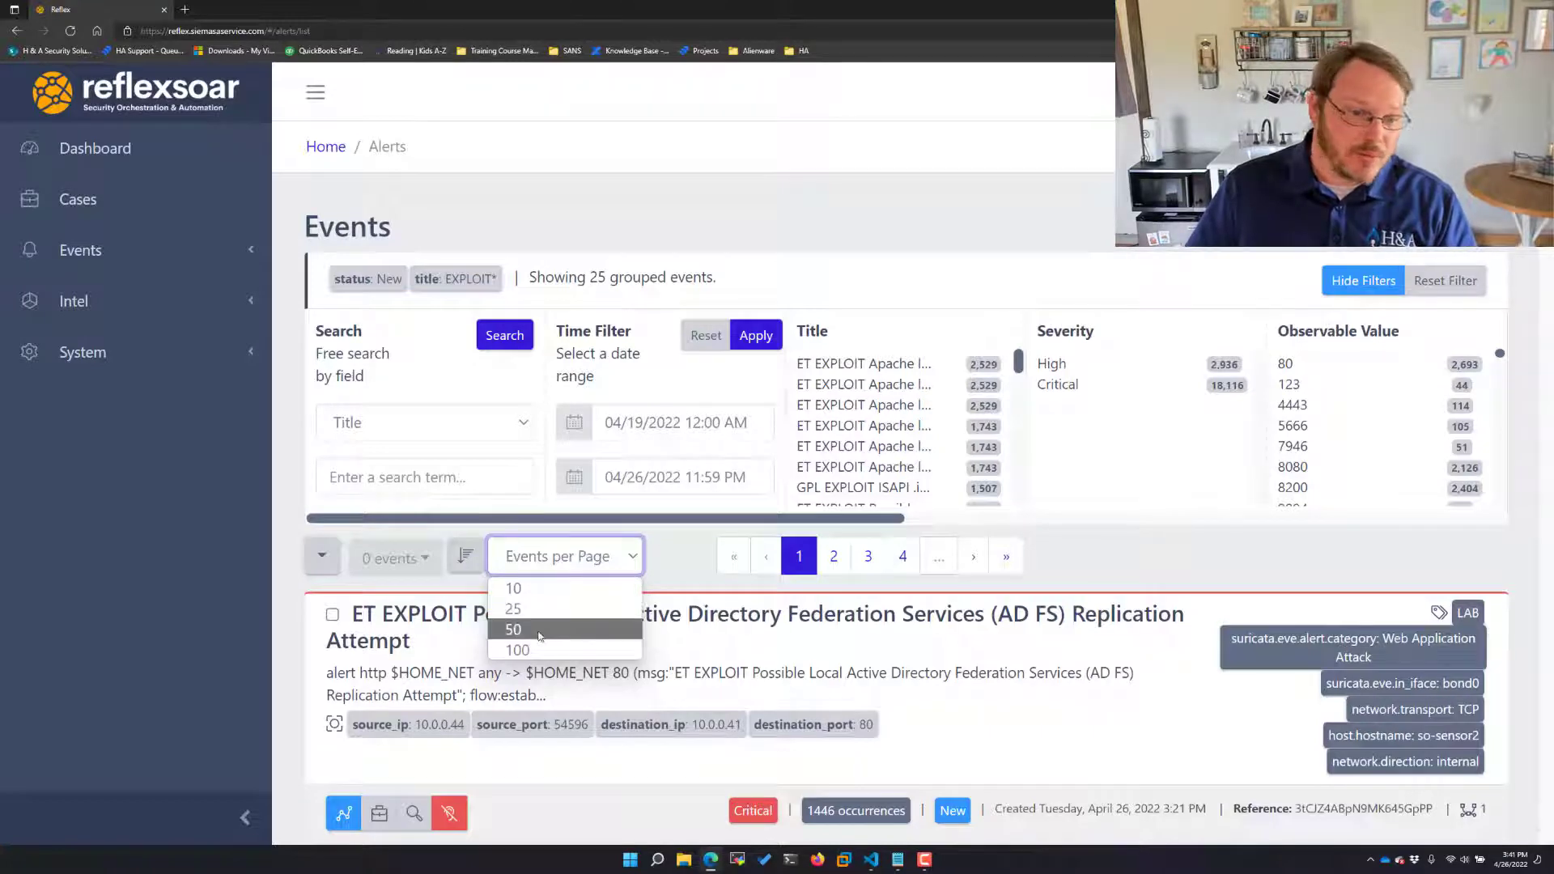
click(671, 557)
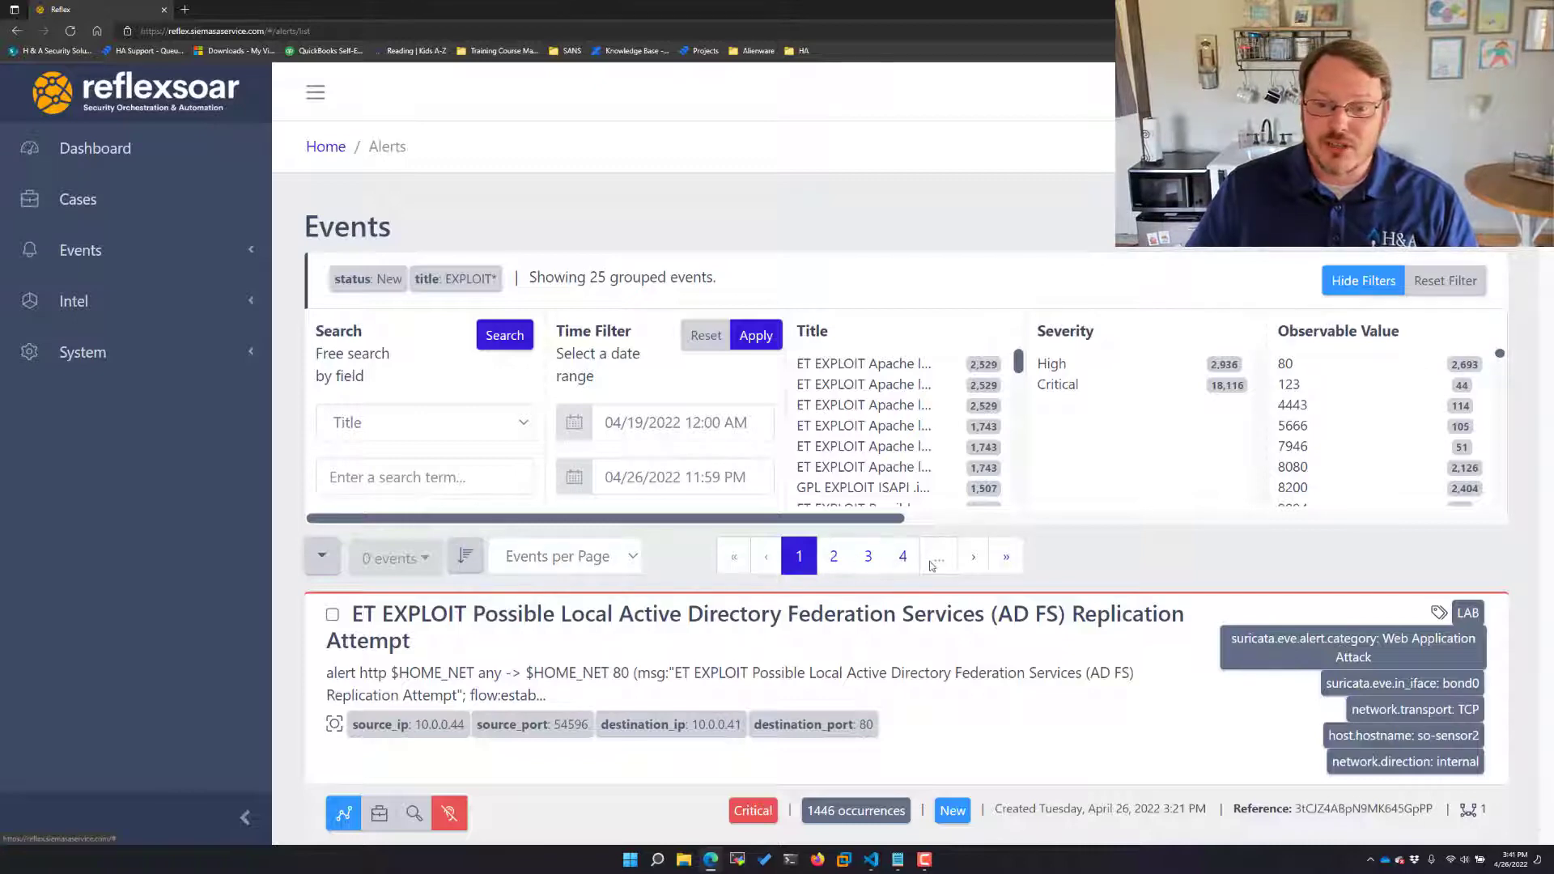
click(1004, 558)
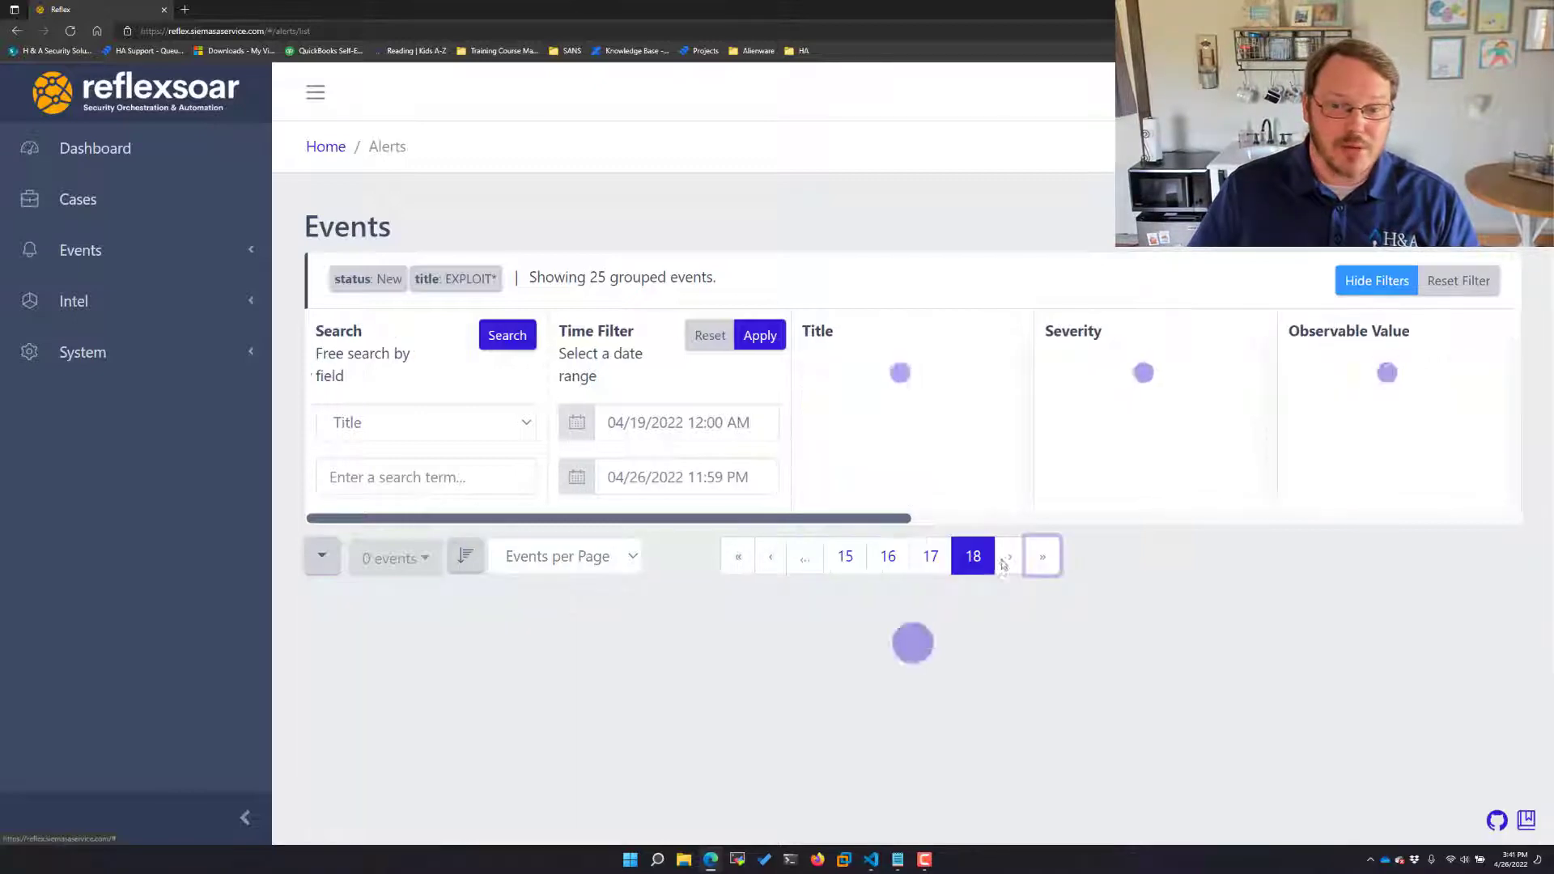
click(734, 560)
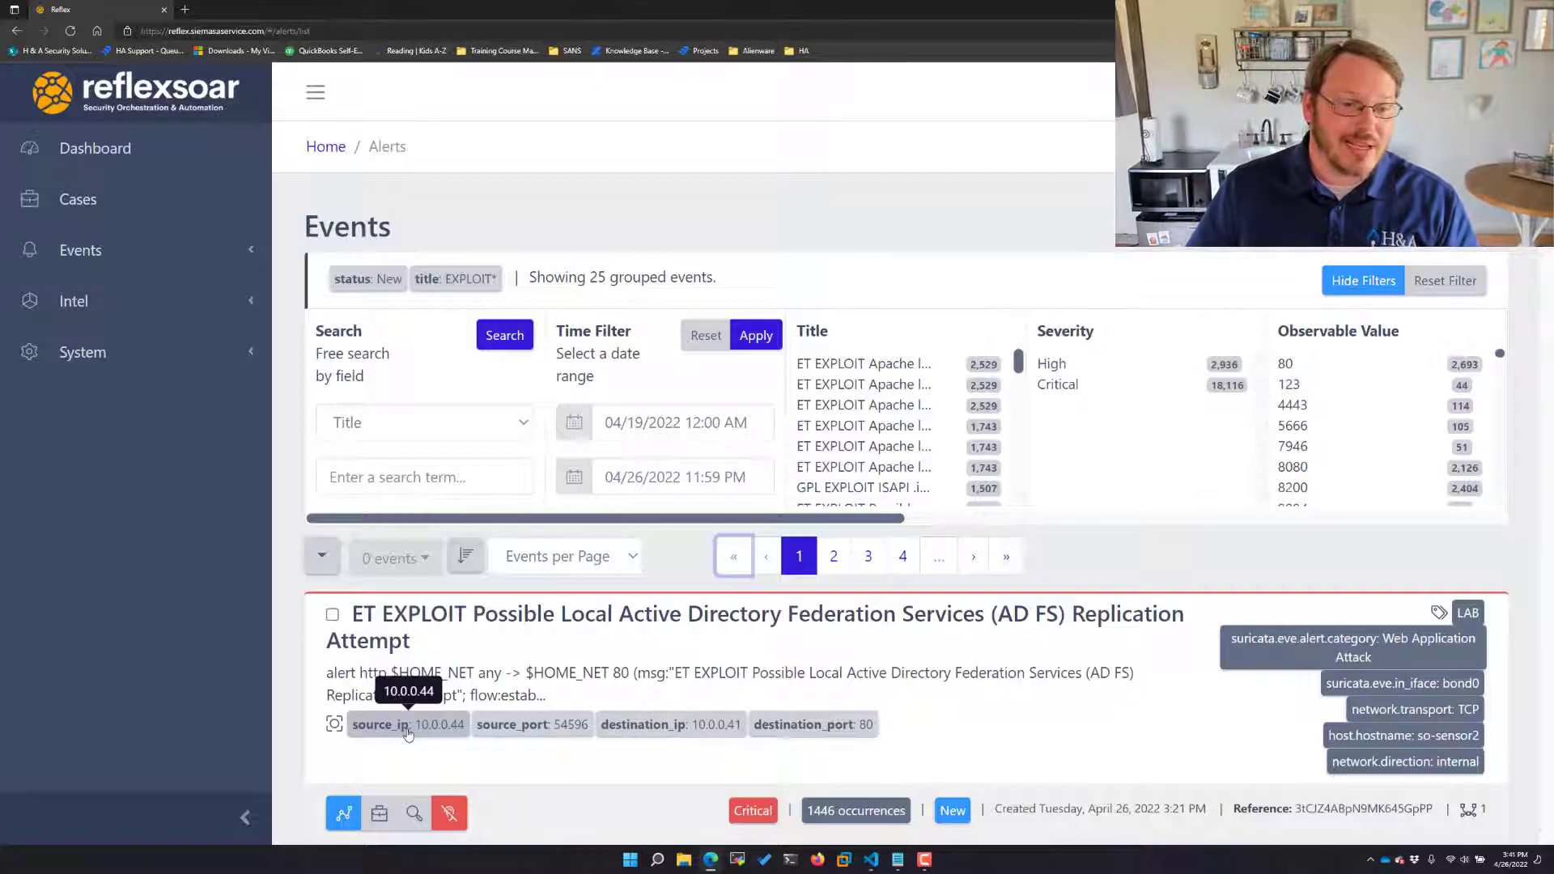
Copy the AD FS event's source IP 10.0.0.44 into the browser's address bar, and view the IP's other actions such as Add to List
click(408, 728)
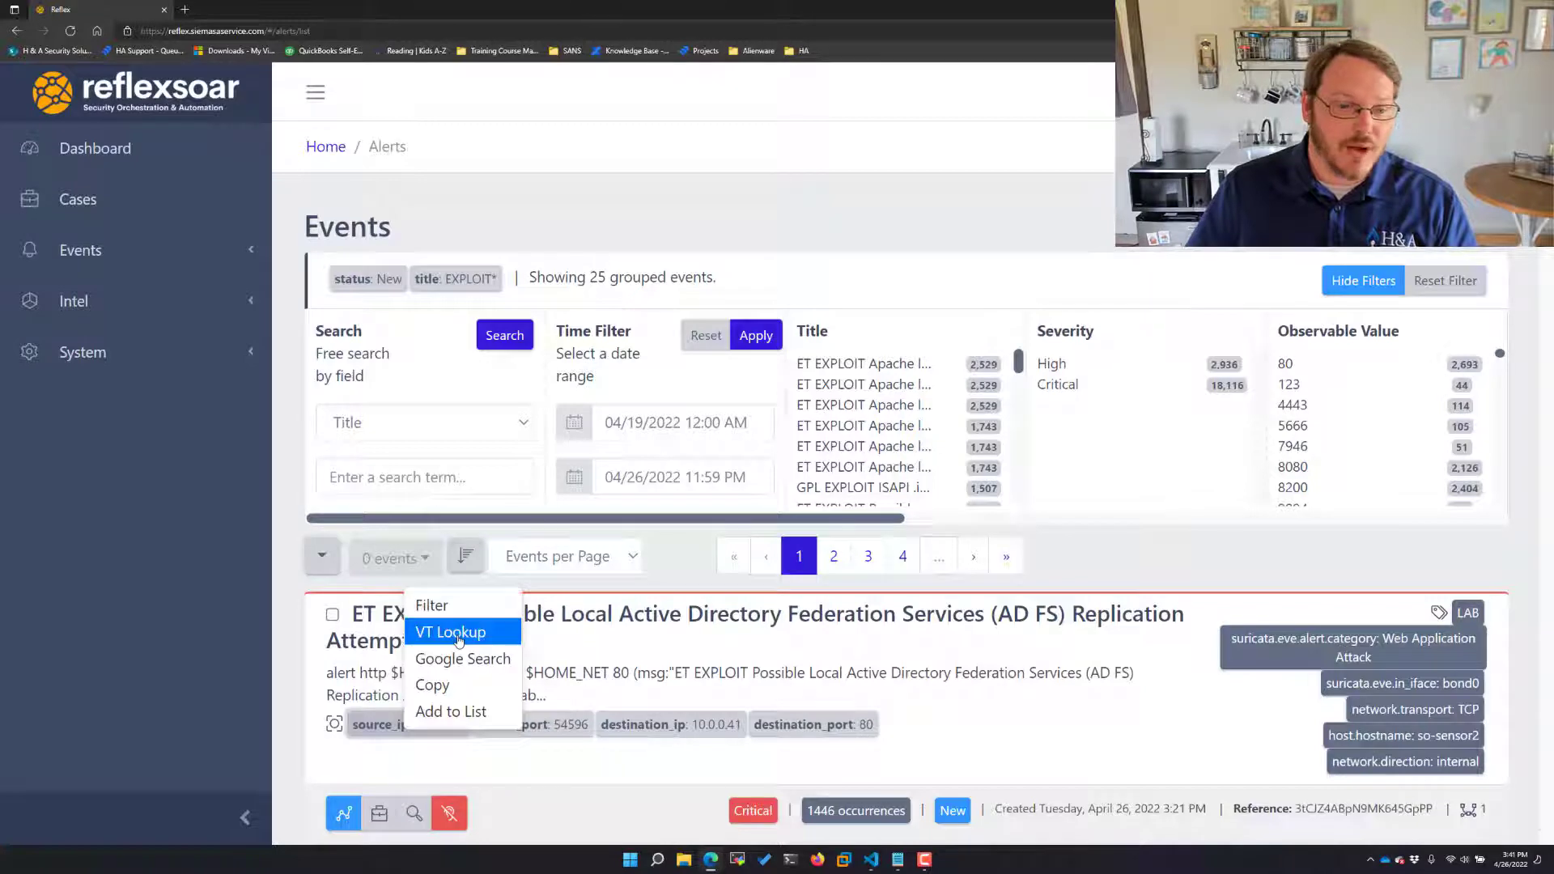
click(484, 694)
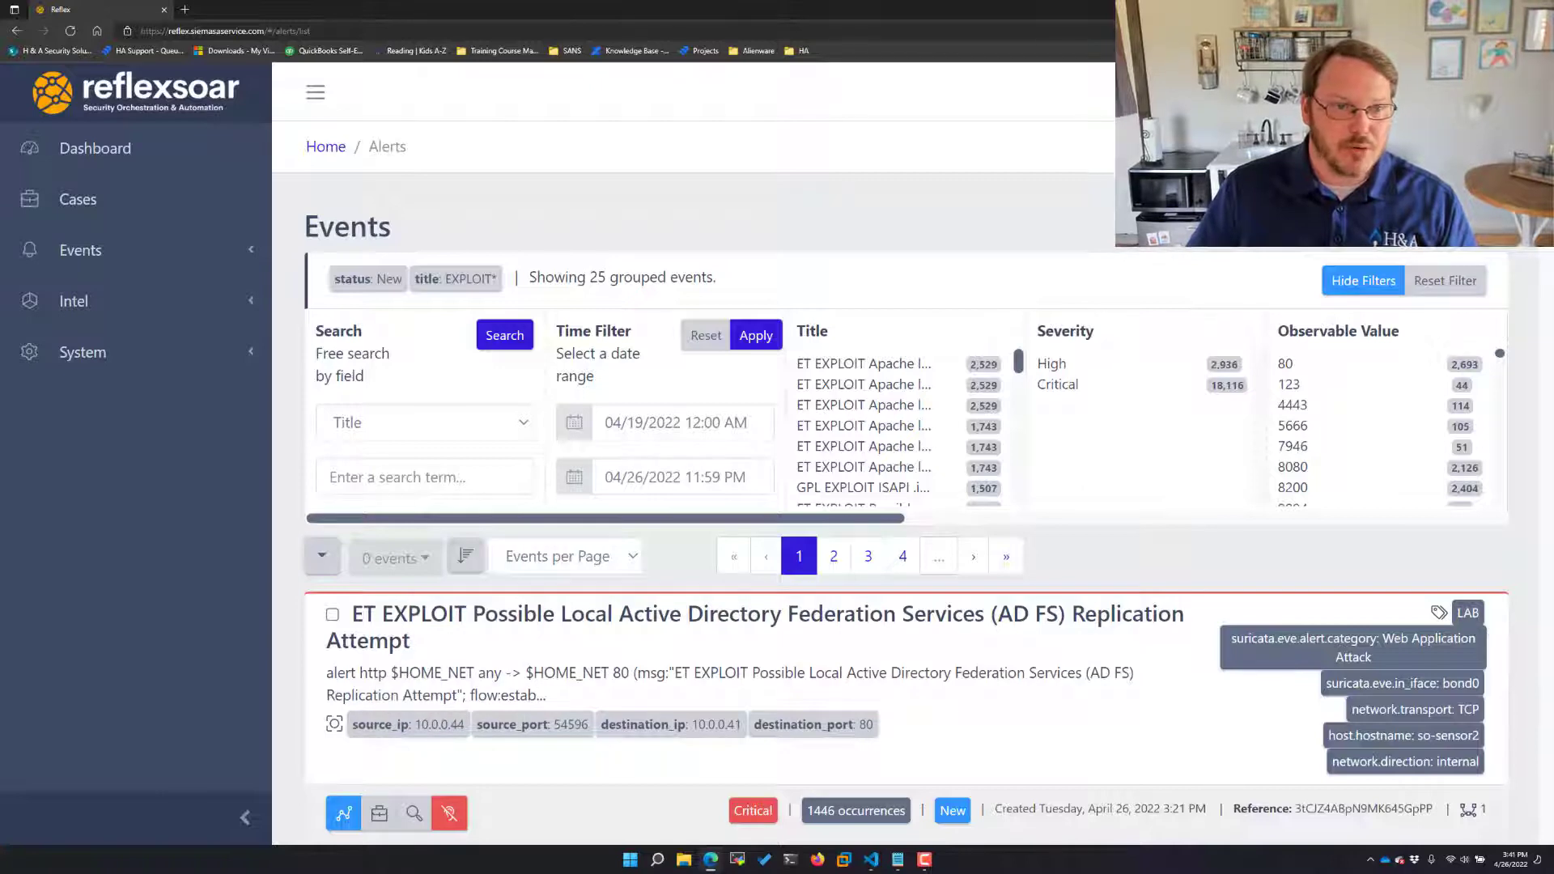
click(324, 30)
key(ctrl+v)
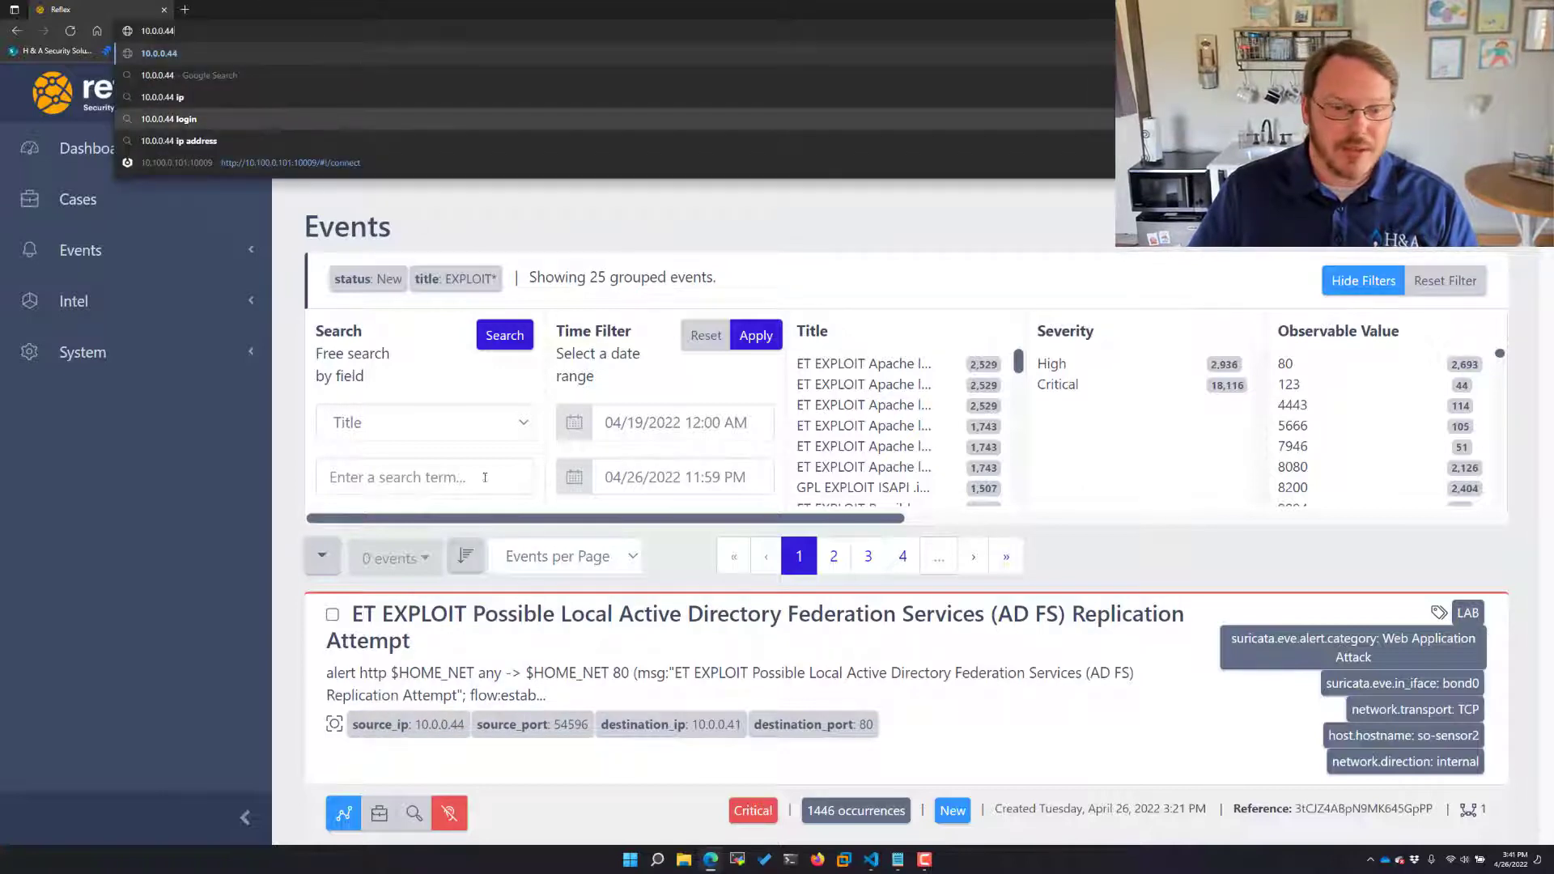
right_click(433, 723)
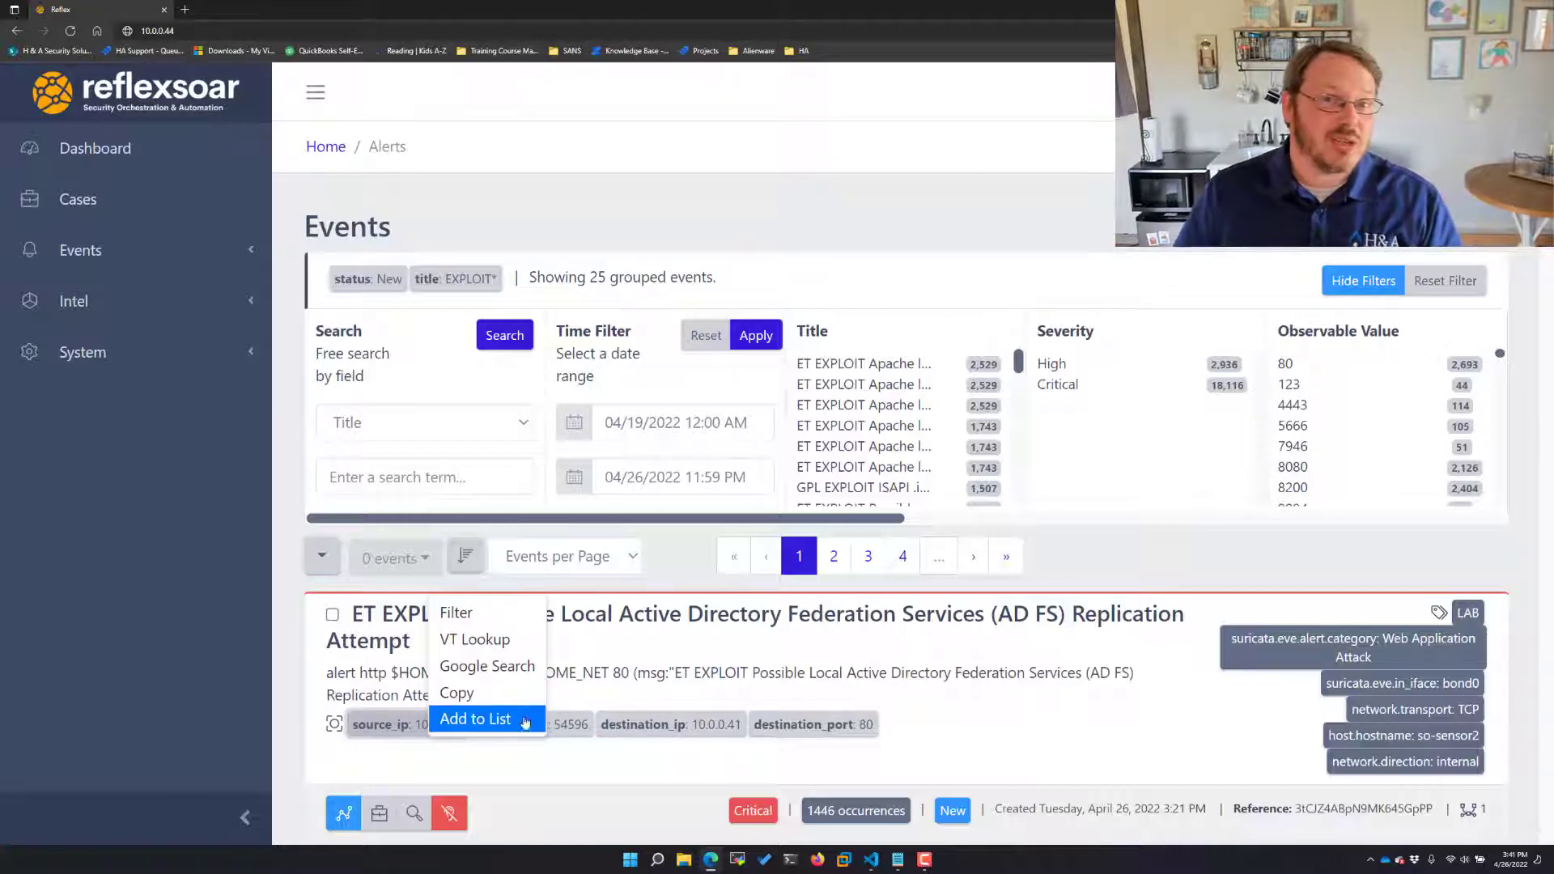
click(656, 671)
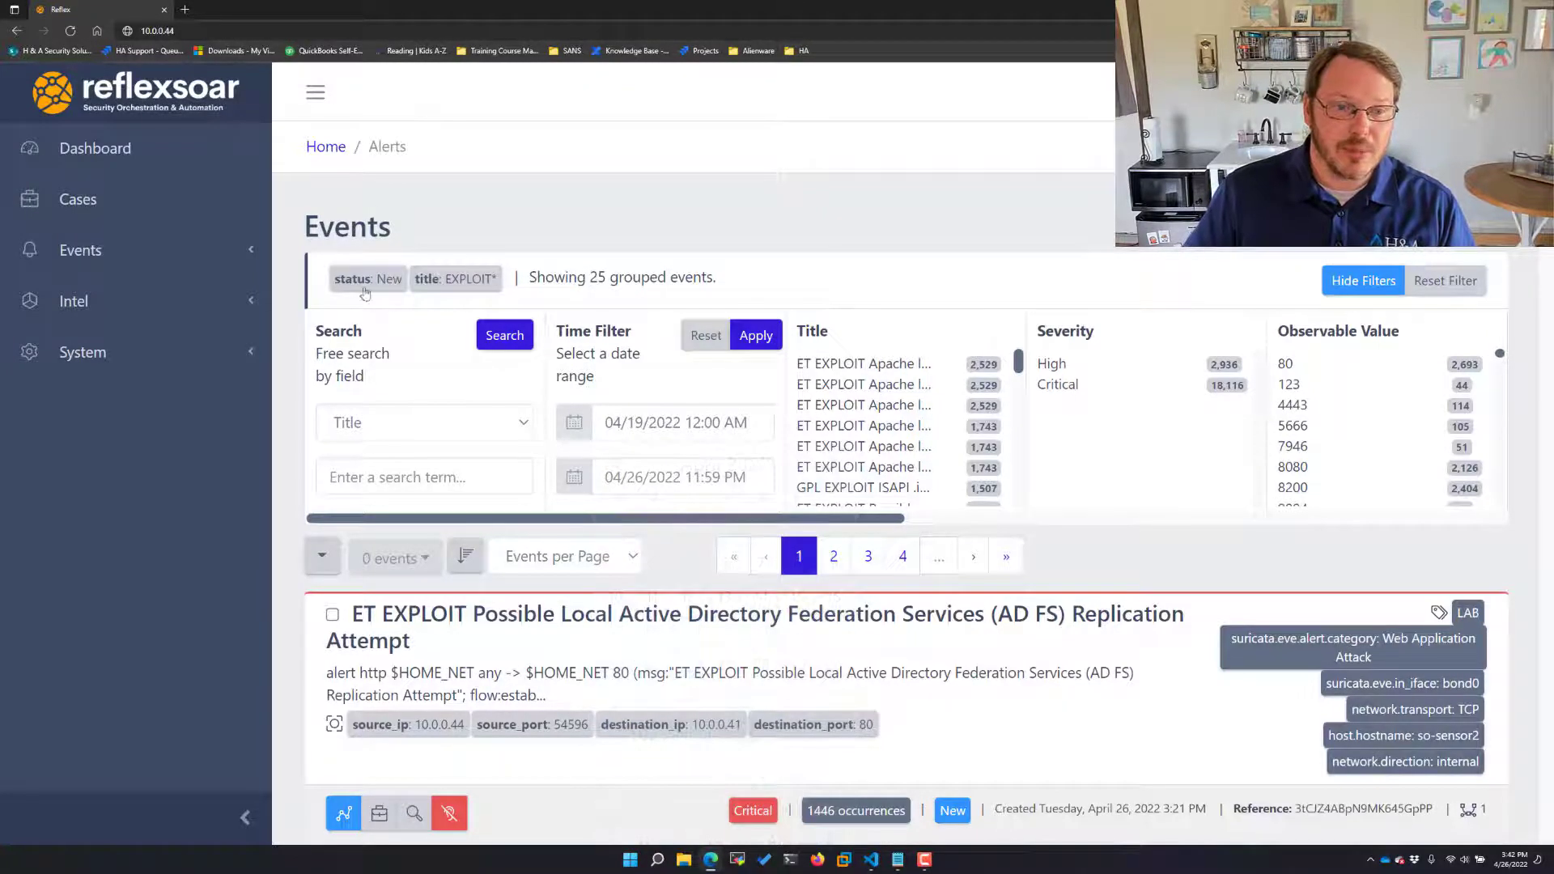
Open the AD FS Replication Attempt event's details, examine its description, observables and raw log, and close them
click(396, 665)
scroll(389, 688, down, 1)
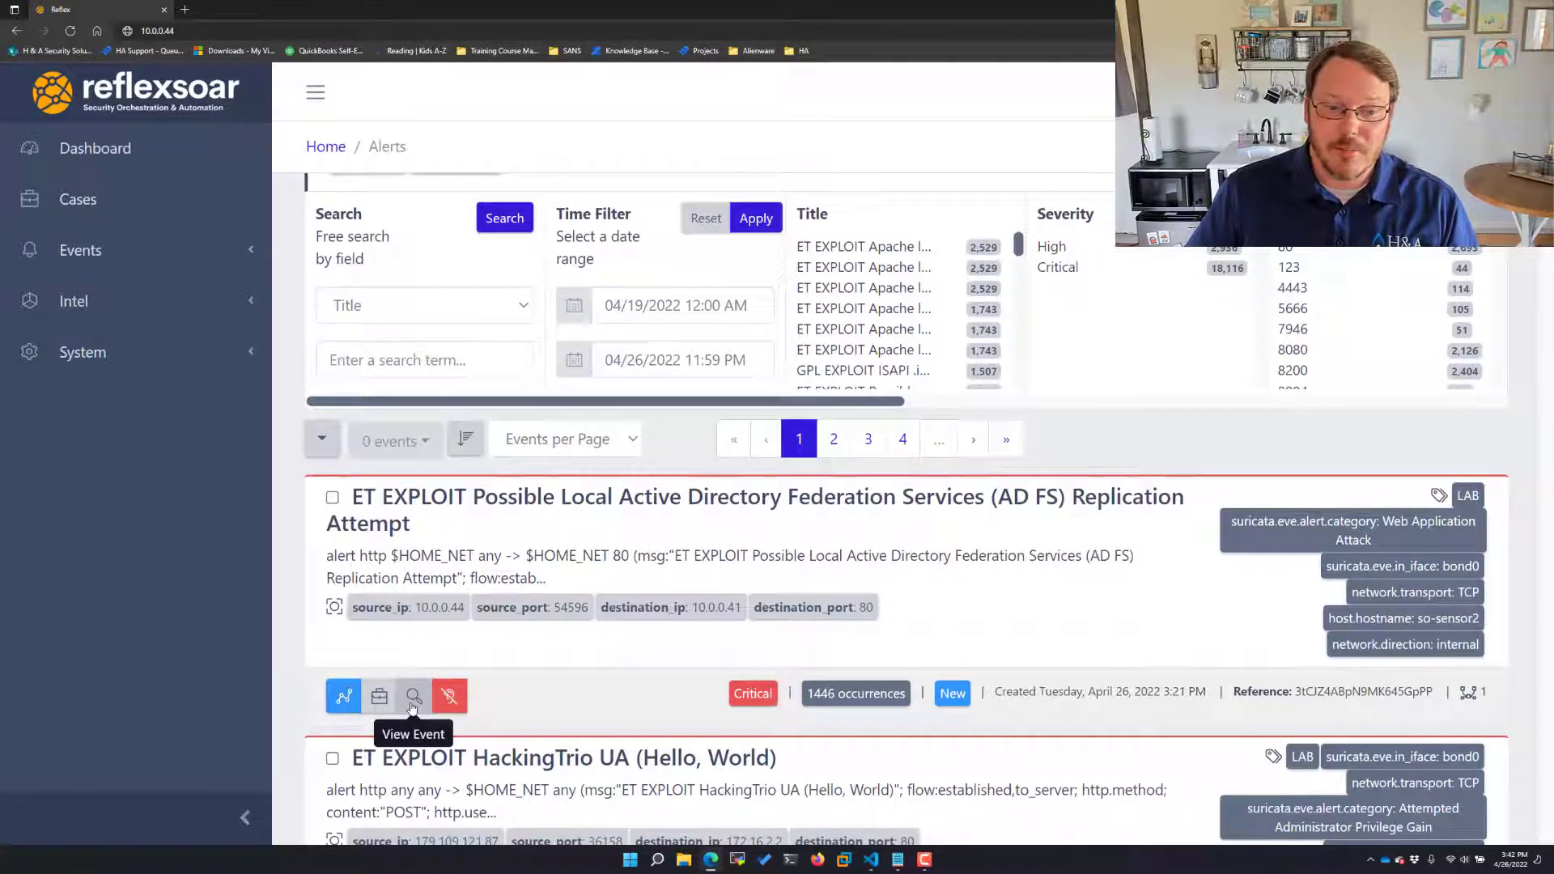
click(644, 496)
click(728, 335)
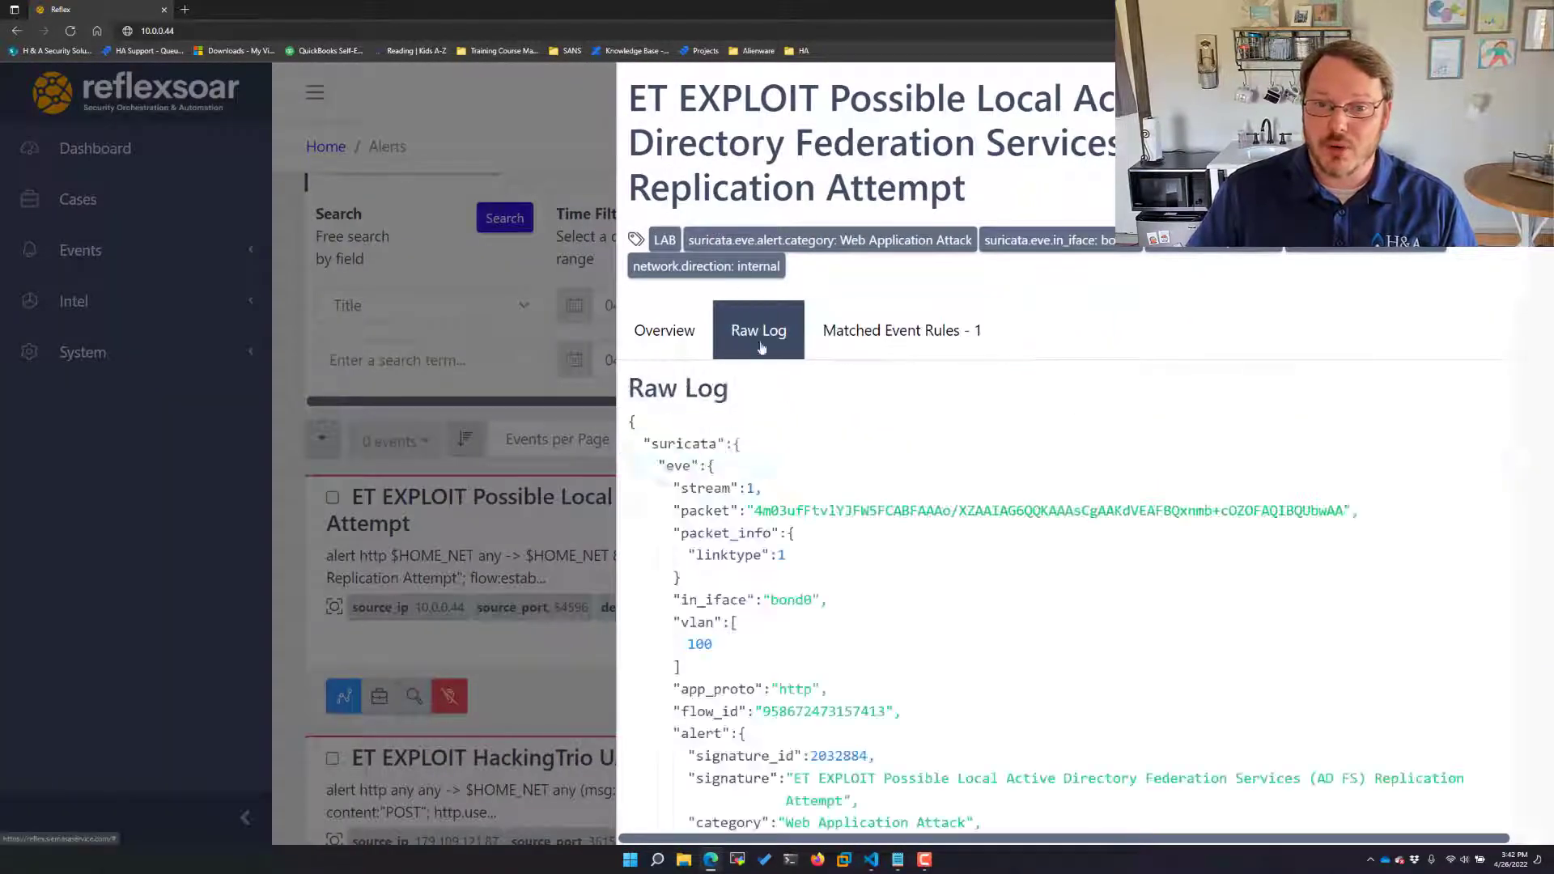
click(665, 330)
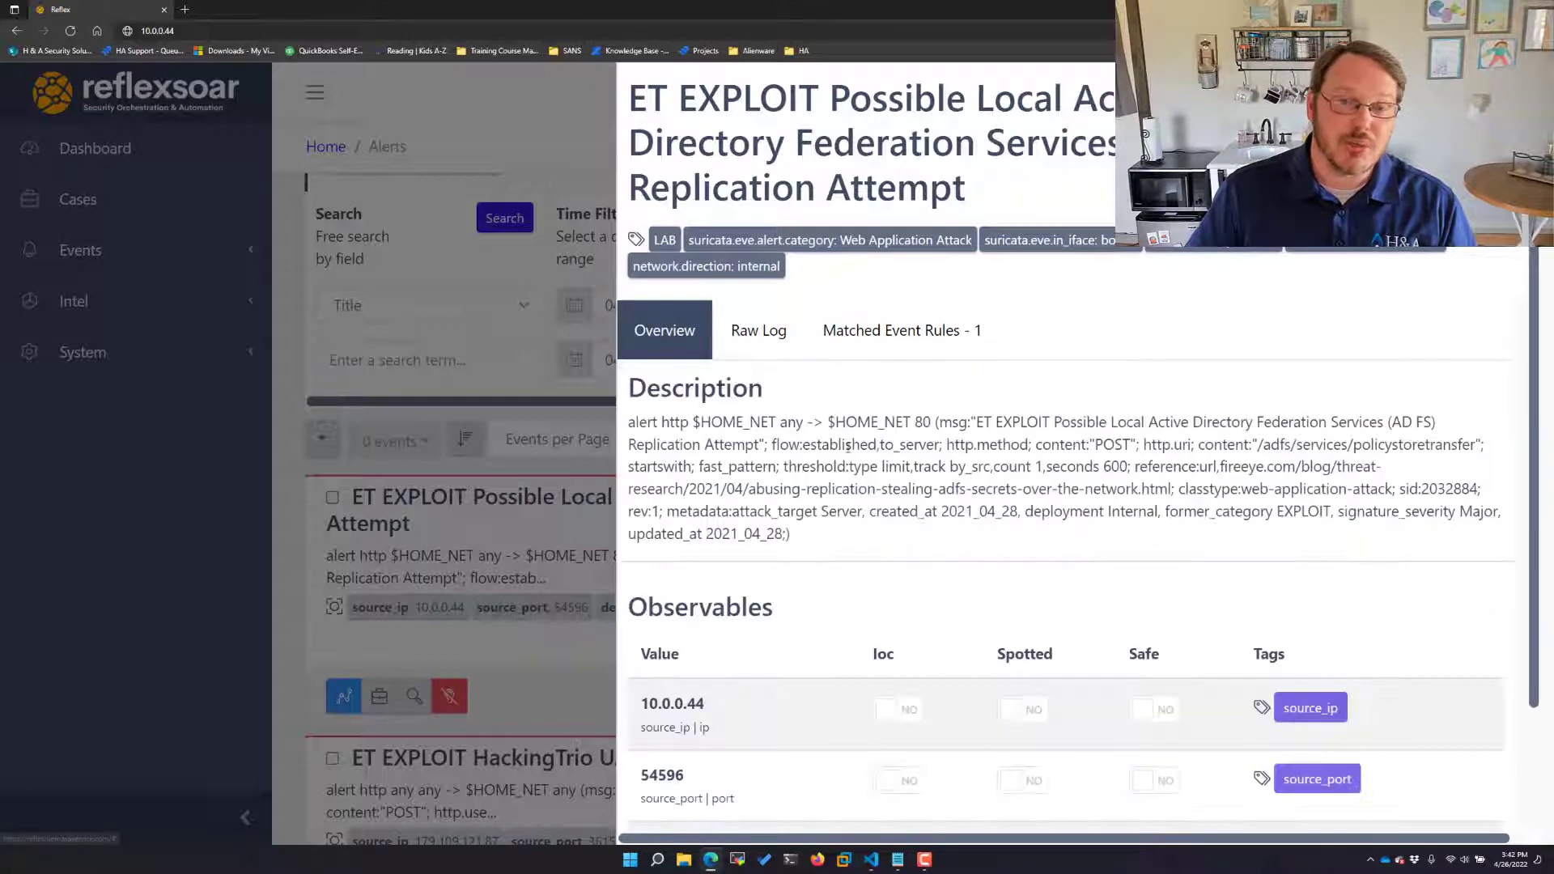
drag(864, 561, 630, 427)
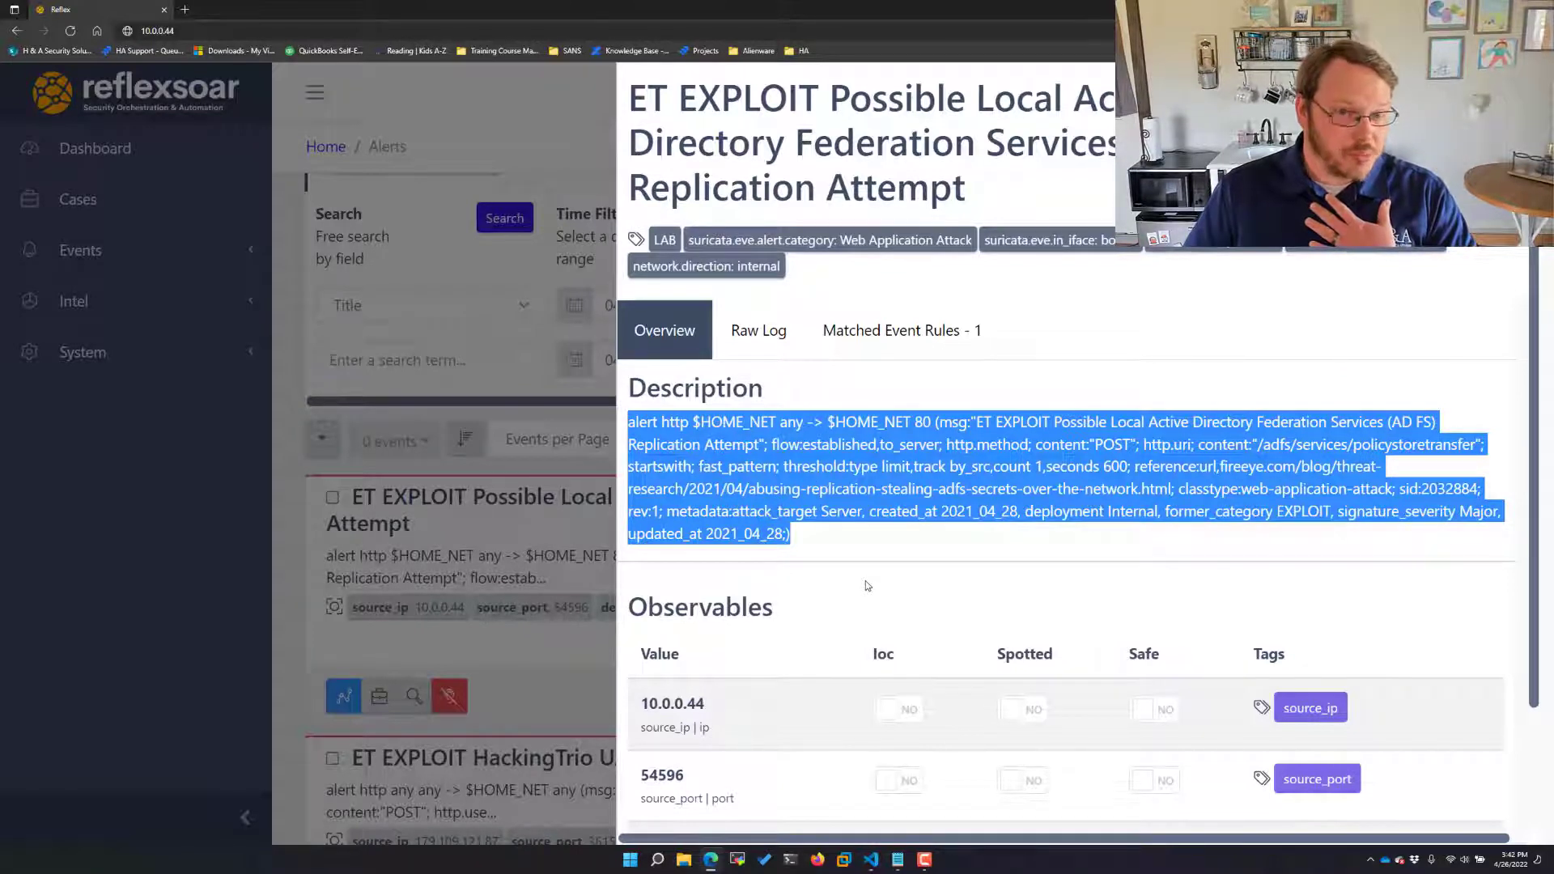
scroll(866, 585, down, 2)
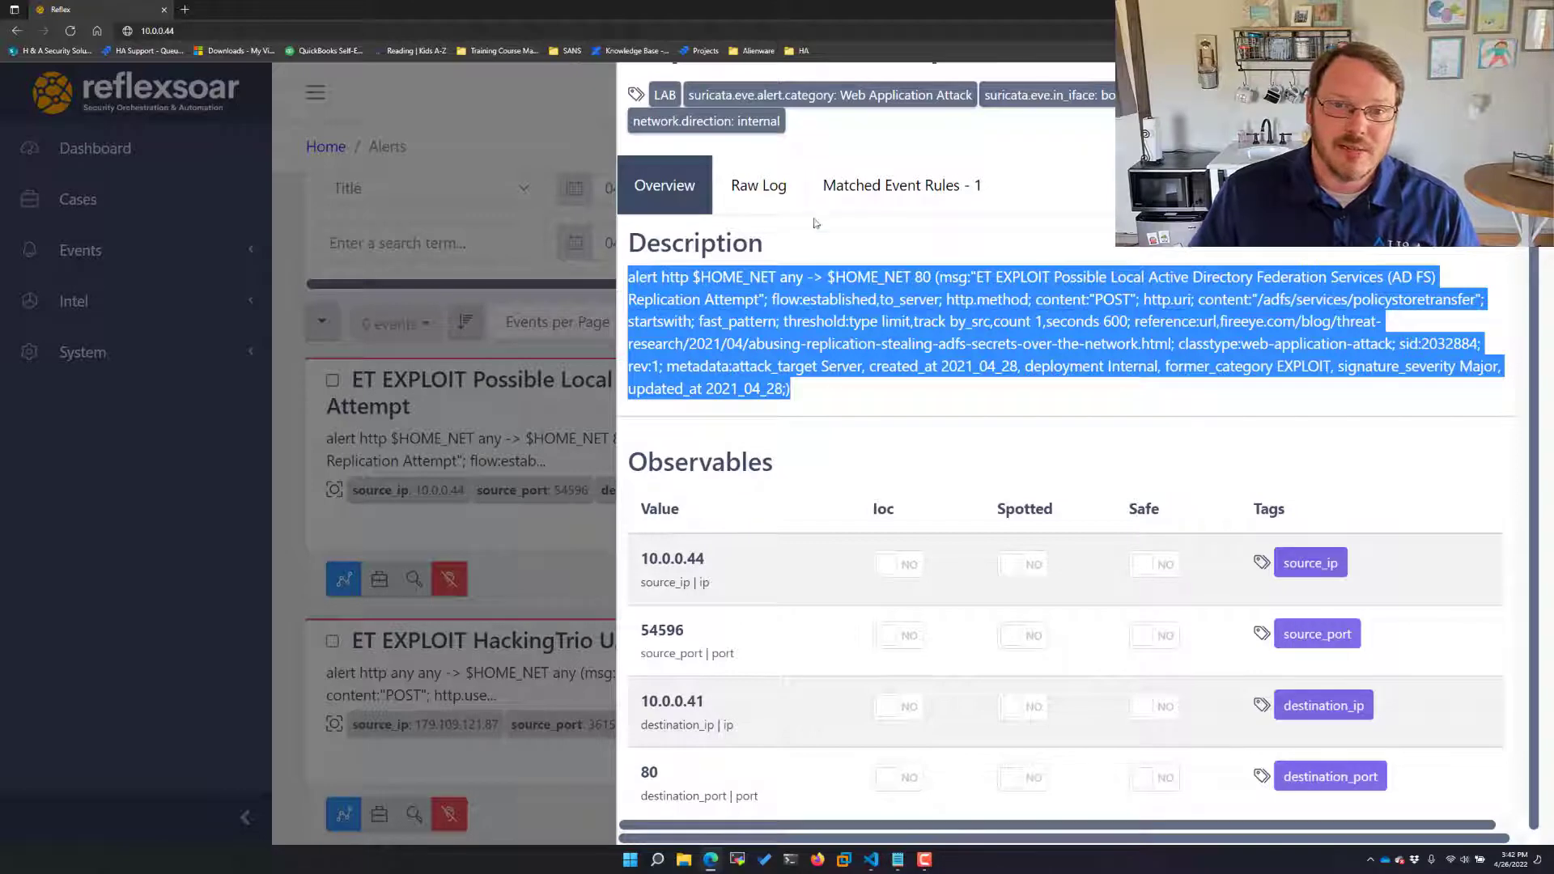
click(767, 201)
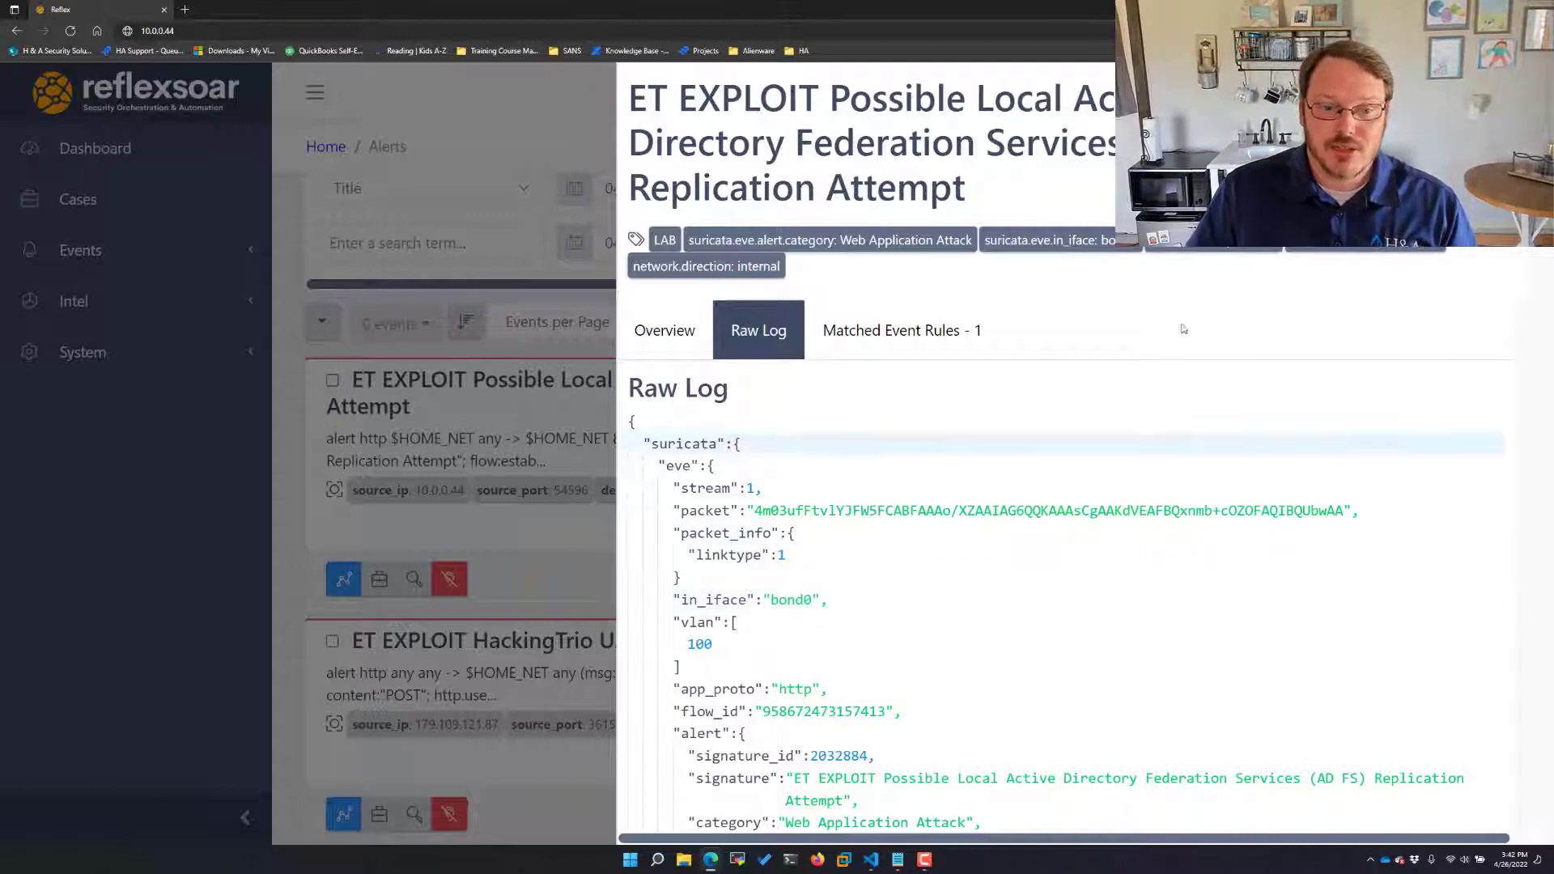
click(611, 402)
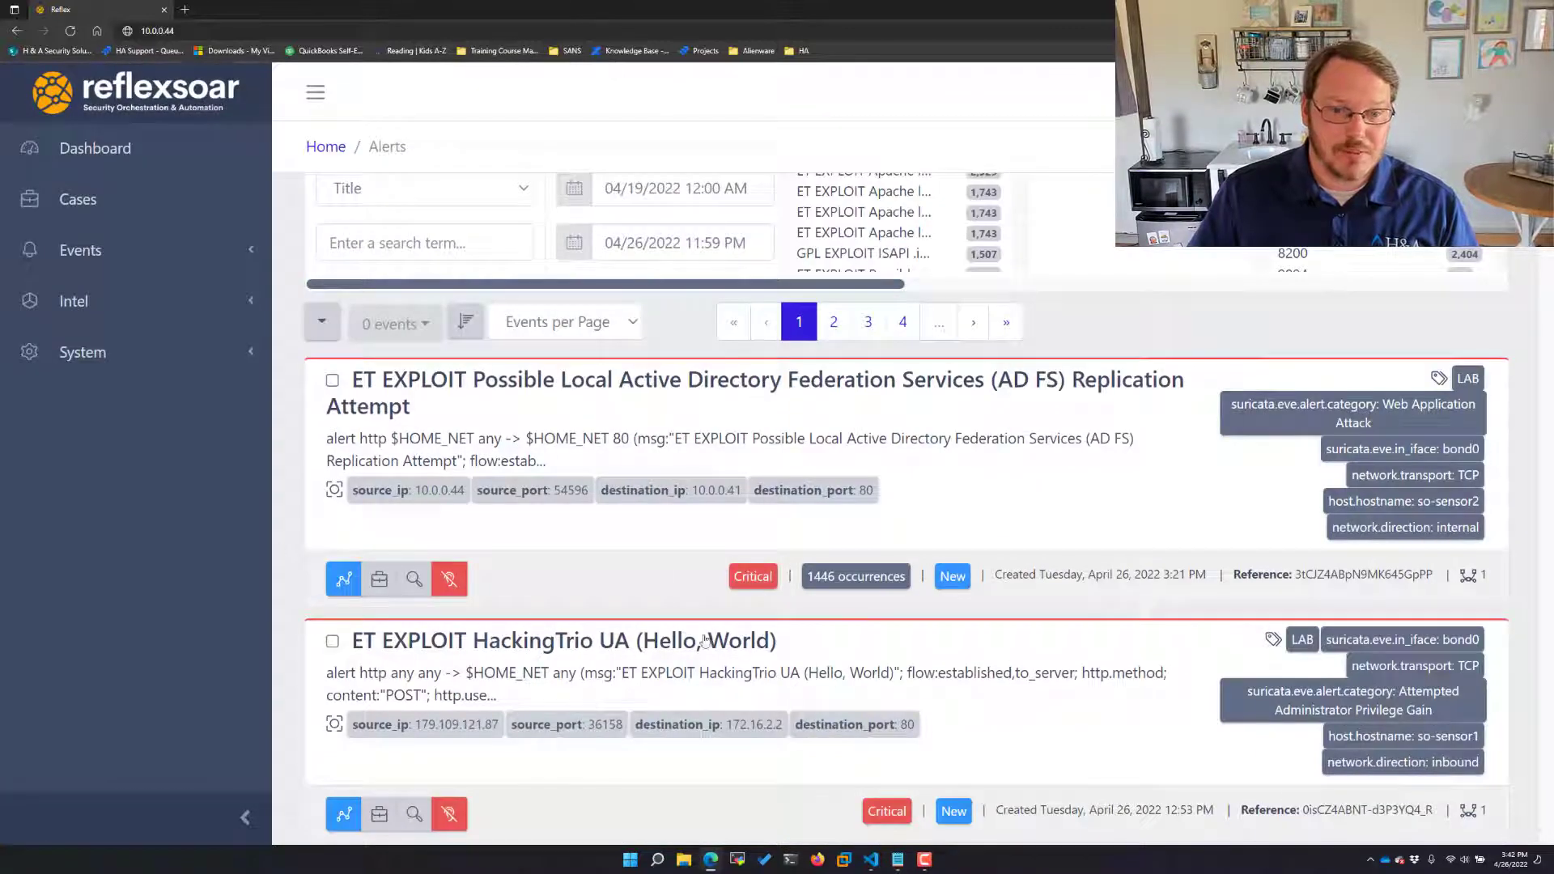
Reopen the AD FS event's details to read through the rule and payload in its raw log, and return to the event list
click(412, 591)
scroll(863, 409, down, 12)
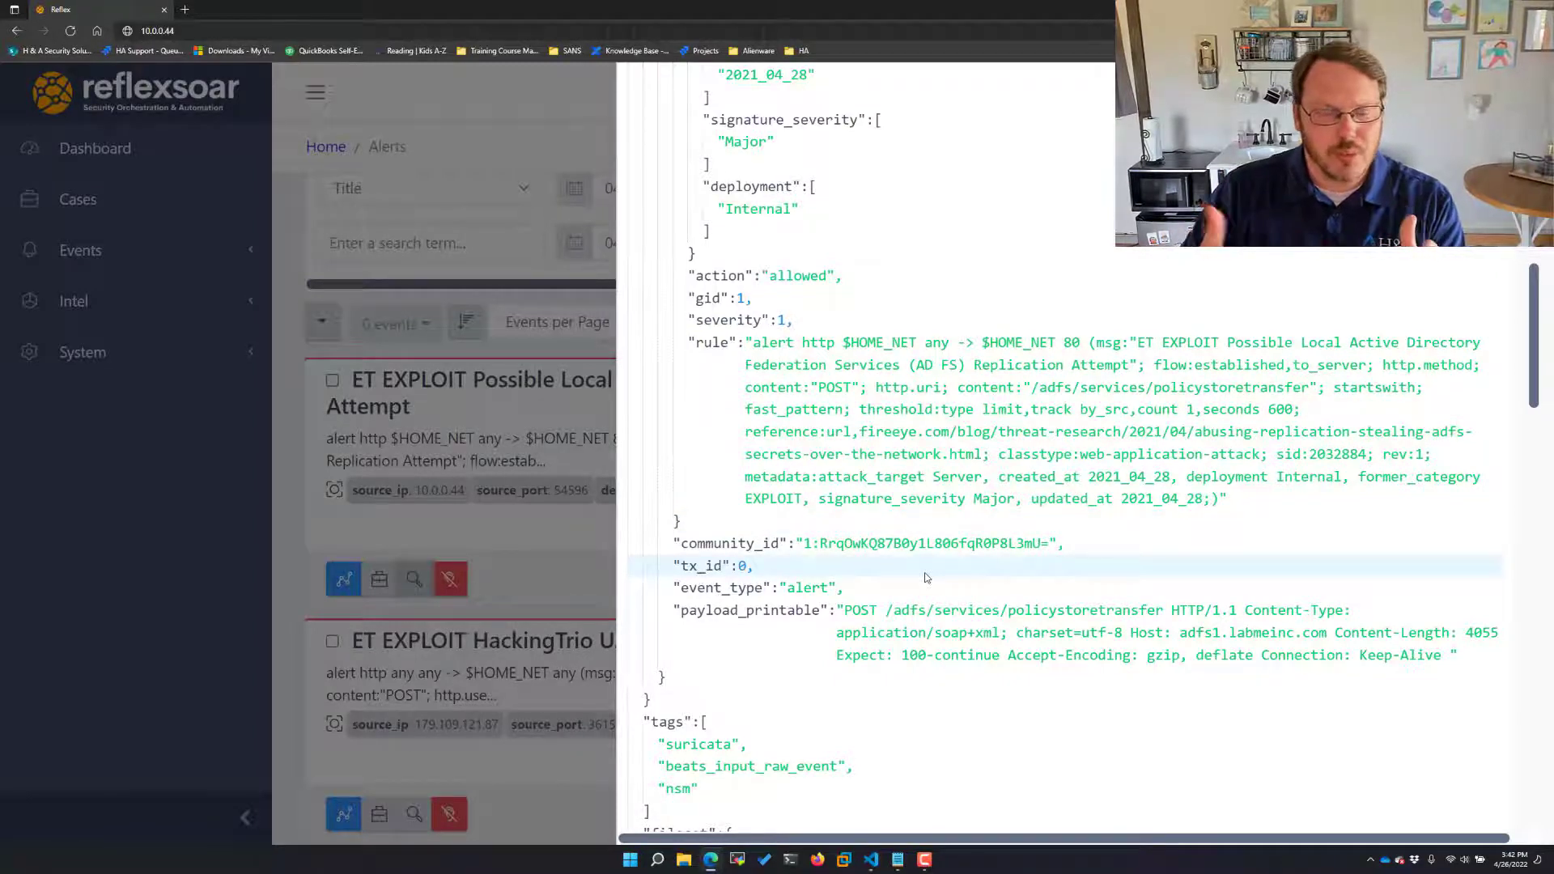
scroll(1362, 340, up, 15)
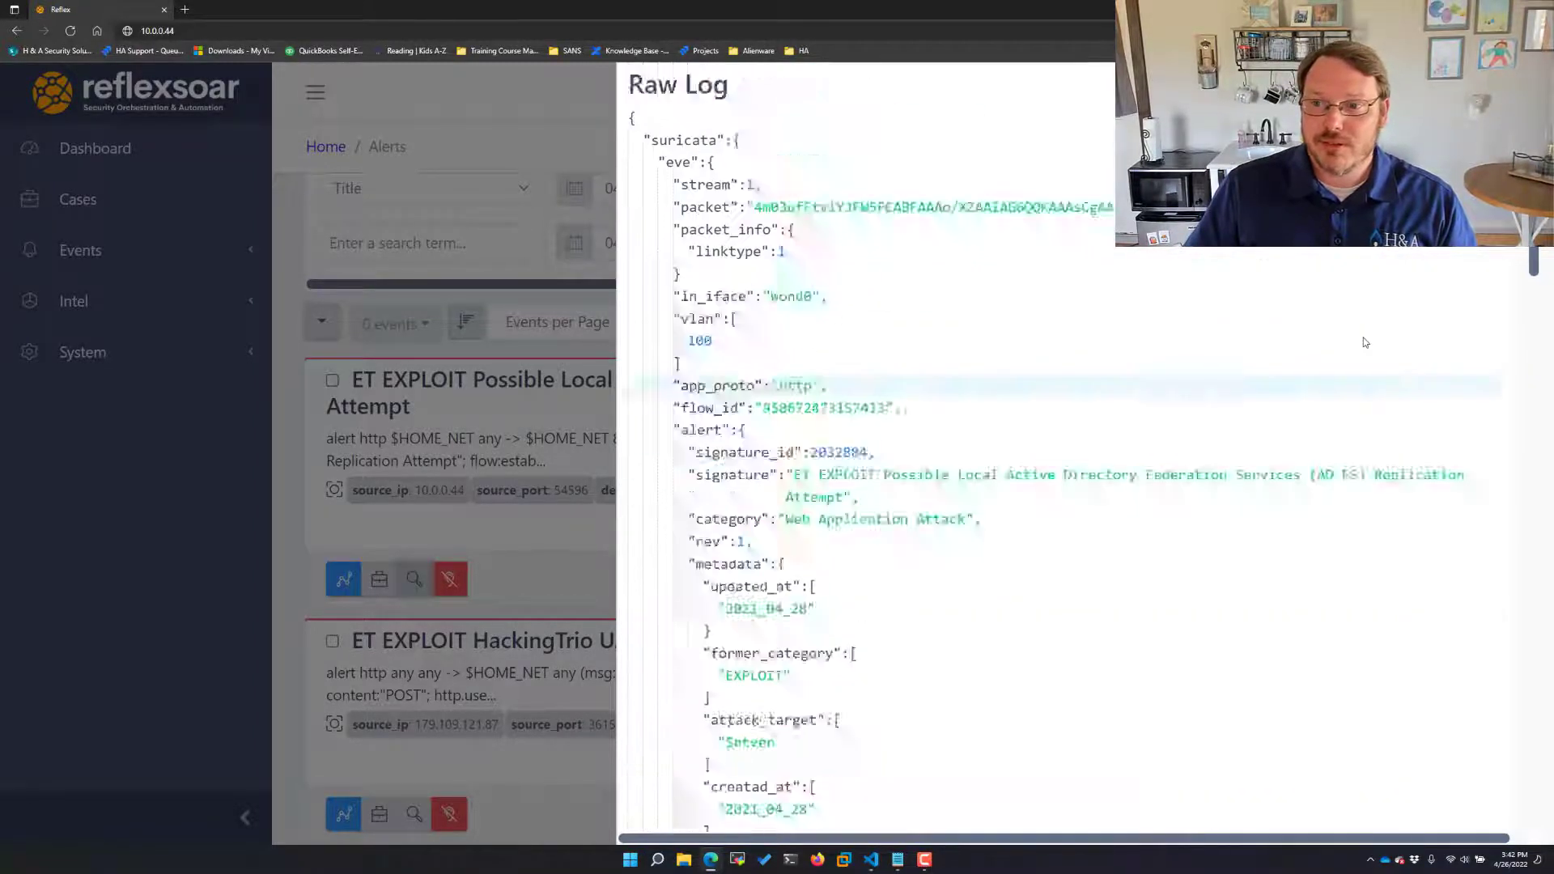
click(373, 645)
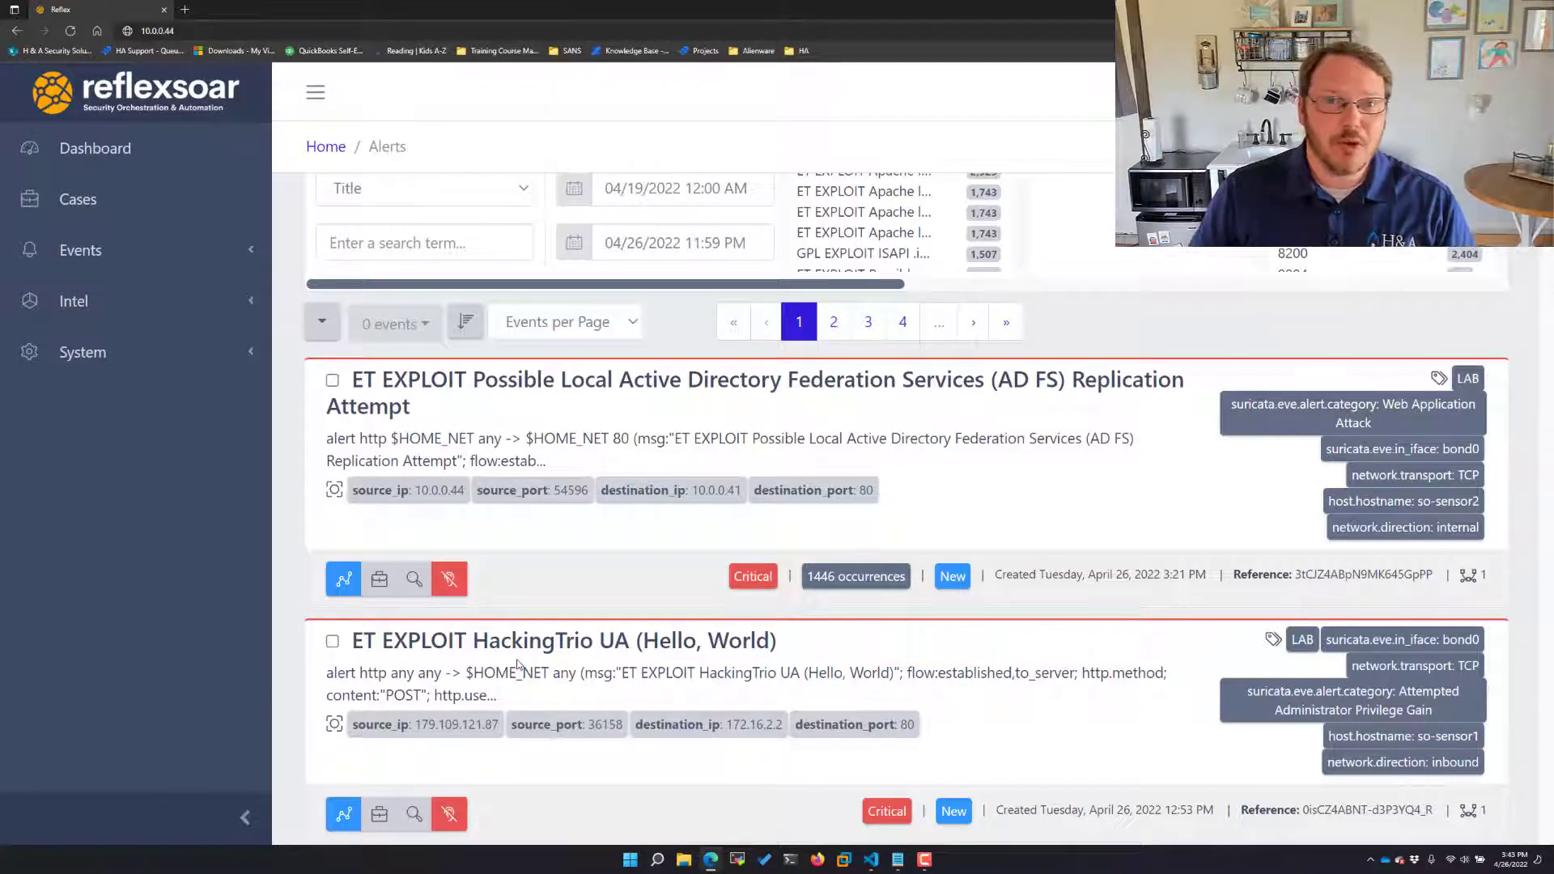
scroll(522, 665, up, 3)
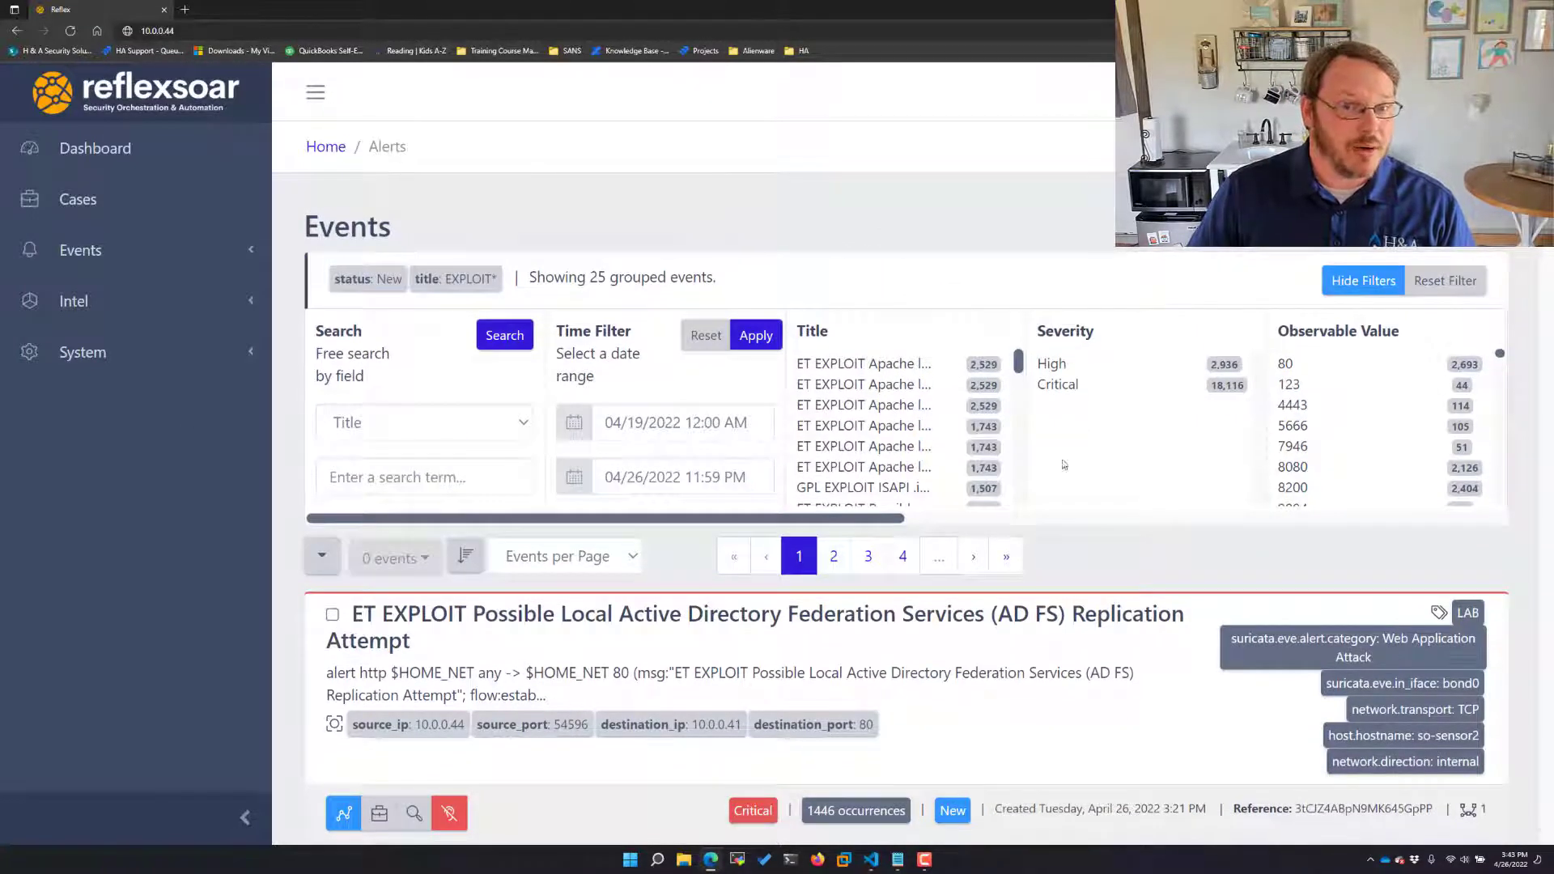
mouse_move(829, 520)
mouse_down()
mouse_move(877, 520)
mouse_move(829, 520)
mouse_up()
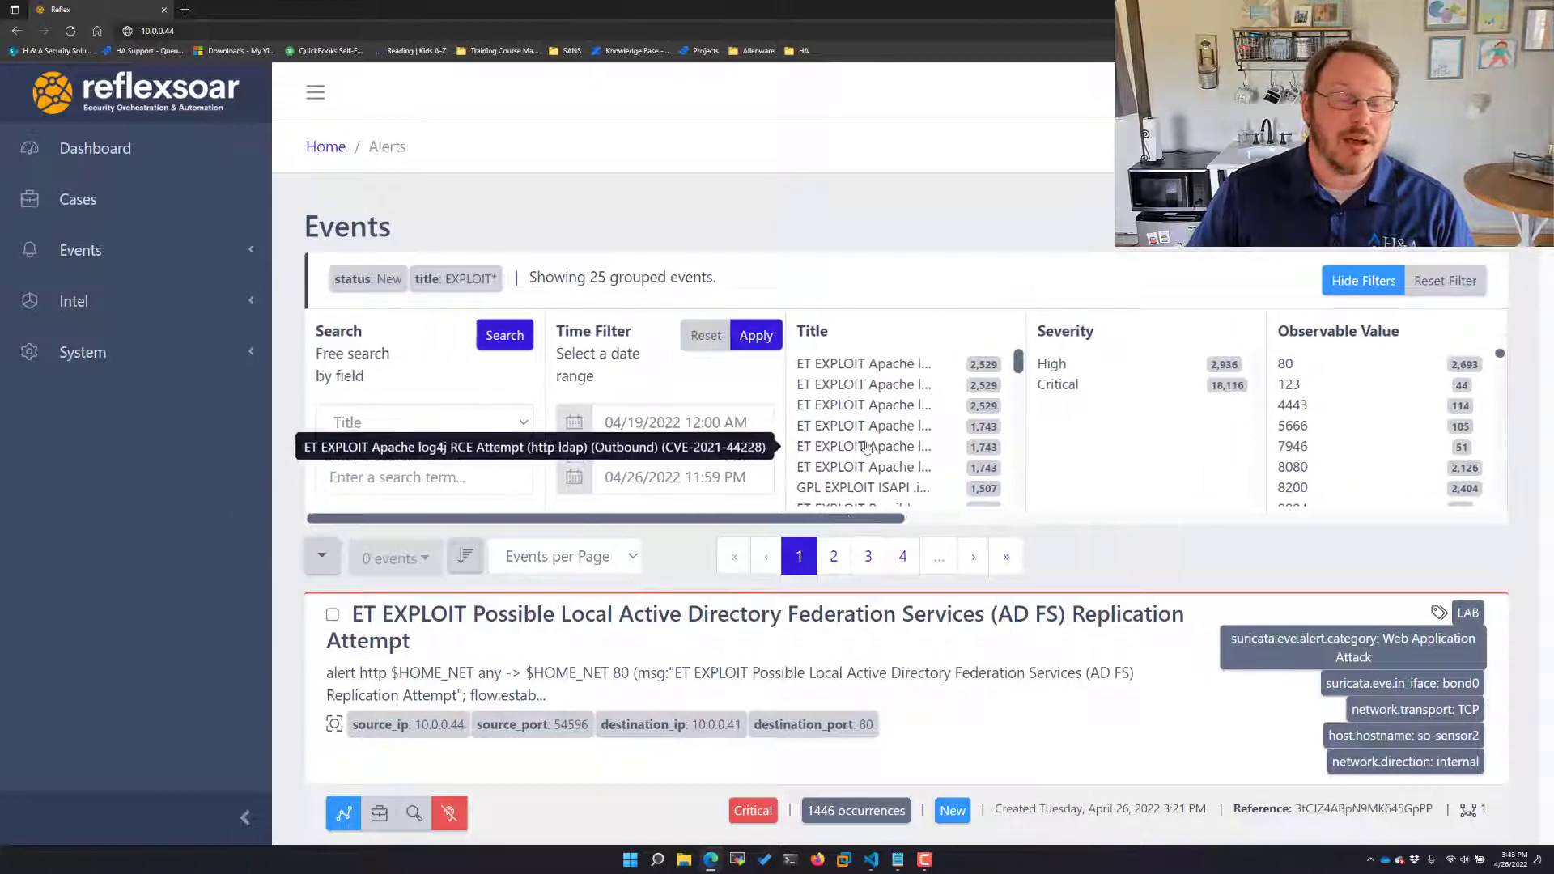